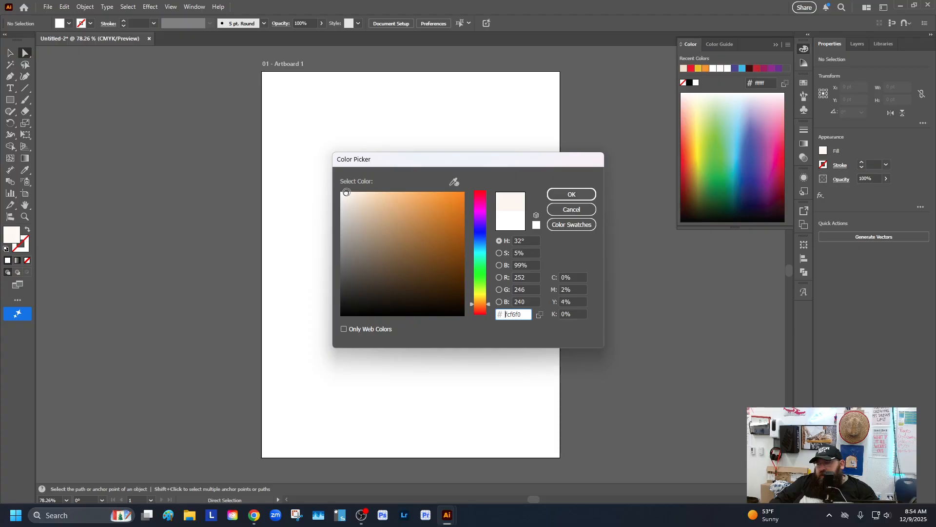
Confirm the #fcf6f0 fill colour and draw a rectangle covering the whole artboard
left_click(565, 193)
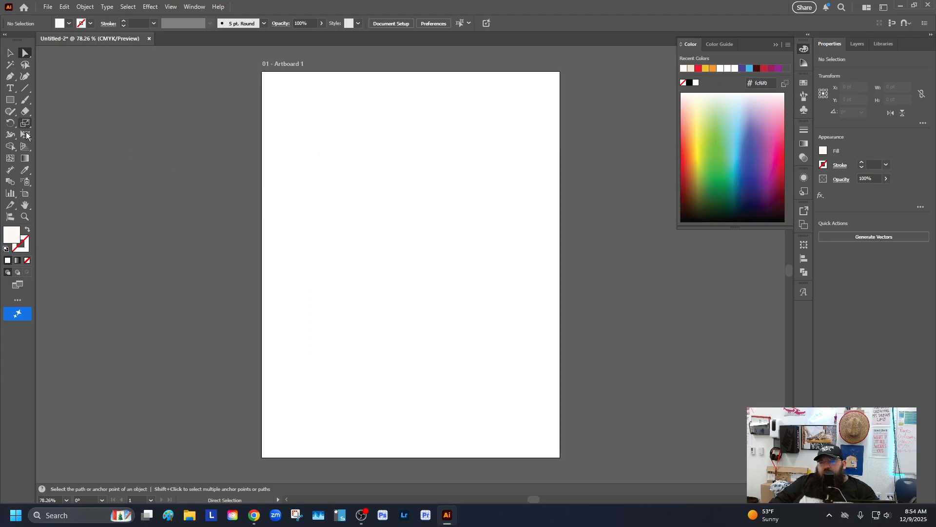
left_click(10, 99)
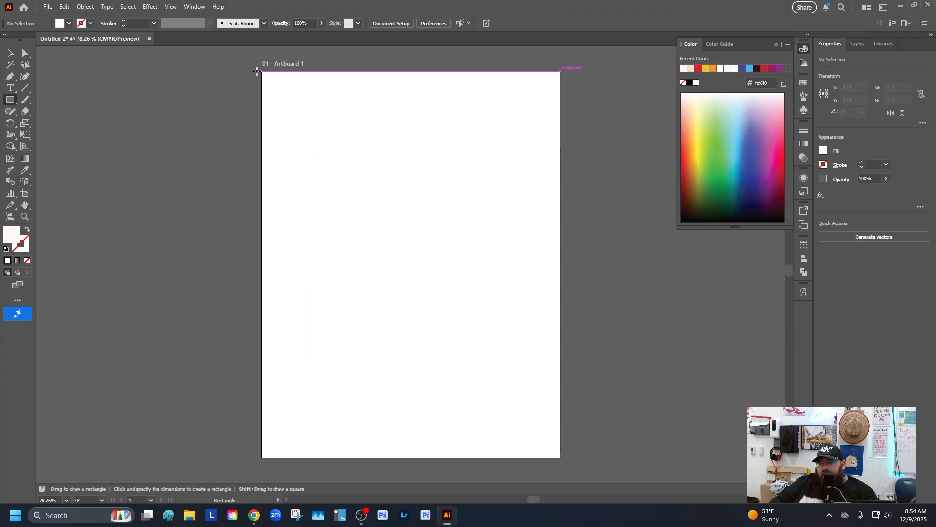
left_click_drag(258, 70, 569, 463)
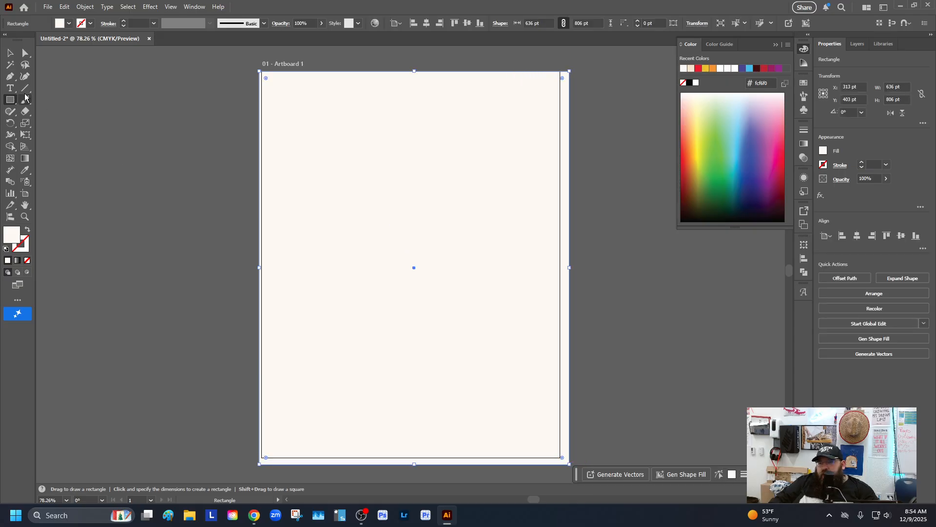
Nudge the background rectangle slightly so it sits over the artboard, then deselect it
left_click(8, 52)
left_click_drag(449, 300, 443, 297)
left_click(206, 261)
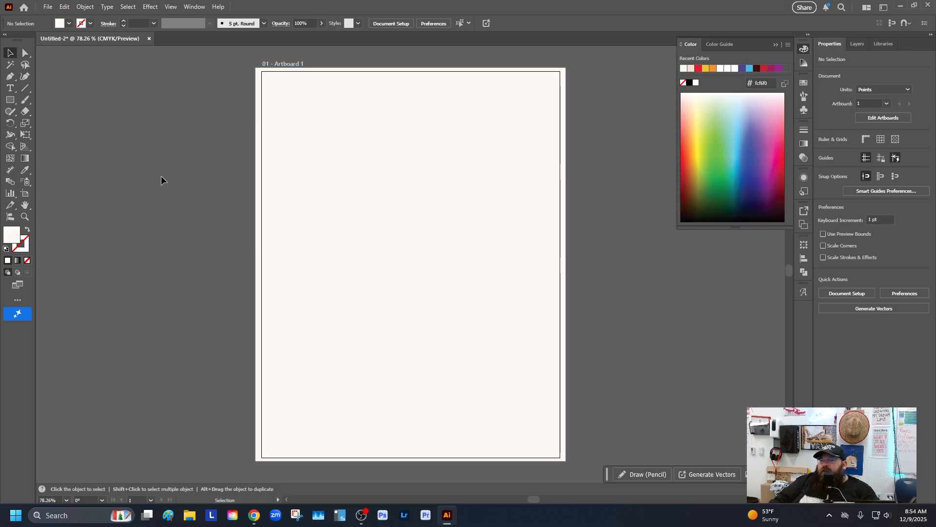
Select the background rectangle and lock it in the layer list
left_click(14, 102)
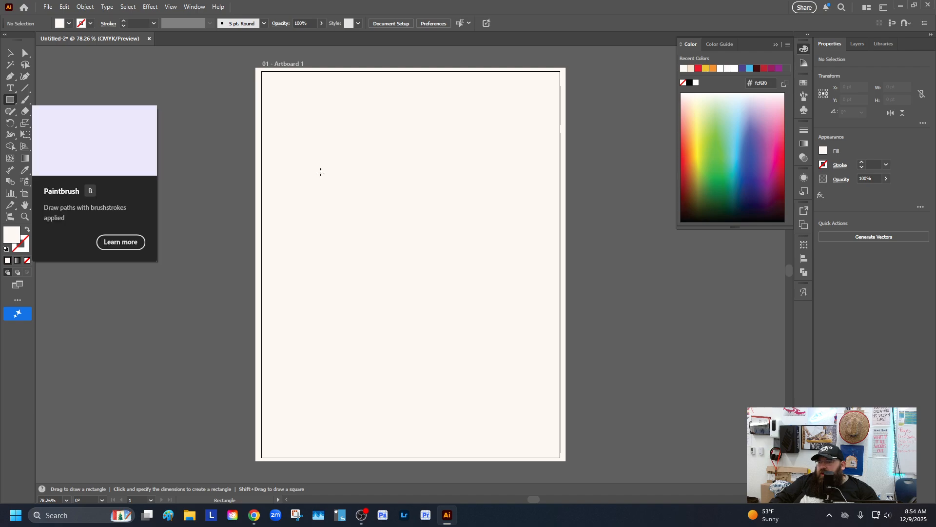
key("v")
left_click(257, 140)
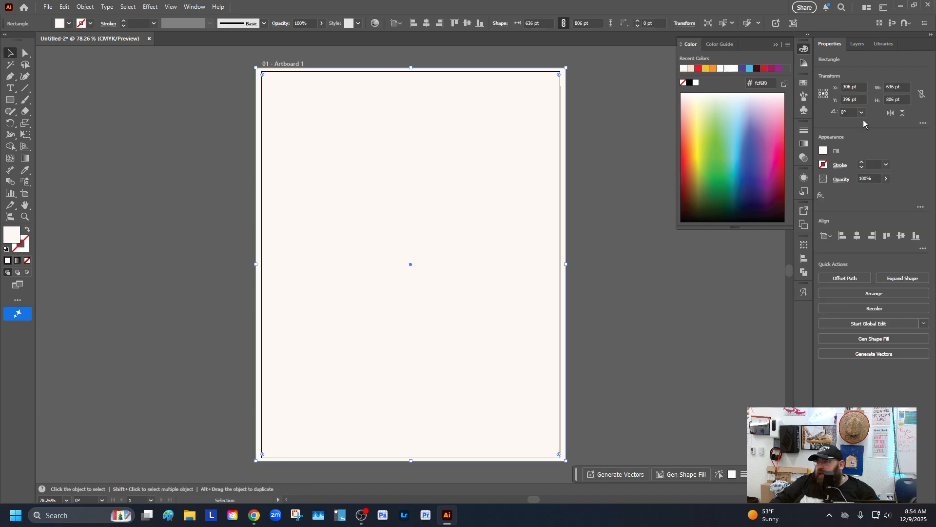
left_click(859, 44)
left_click(833, 77)
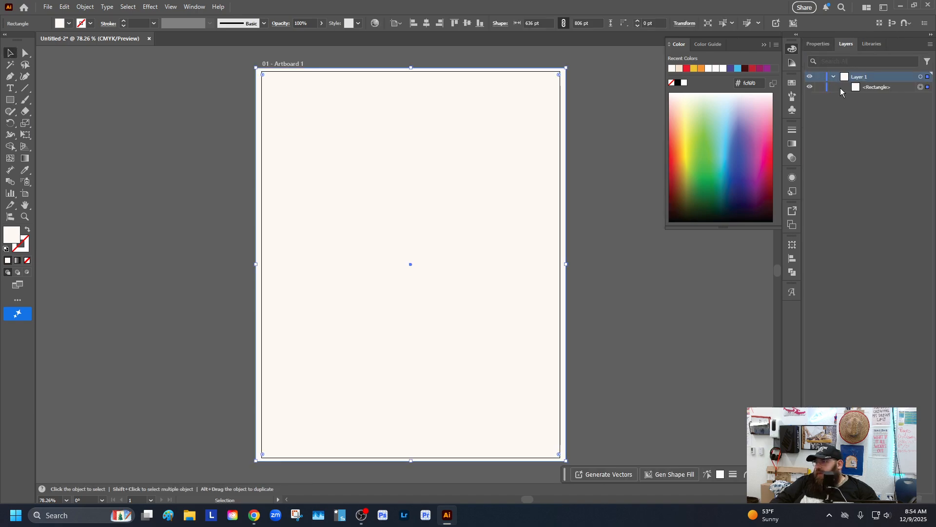
left_click(820, 88)
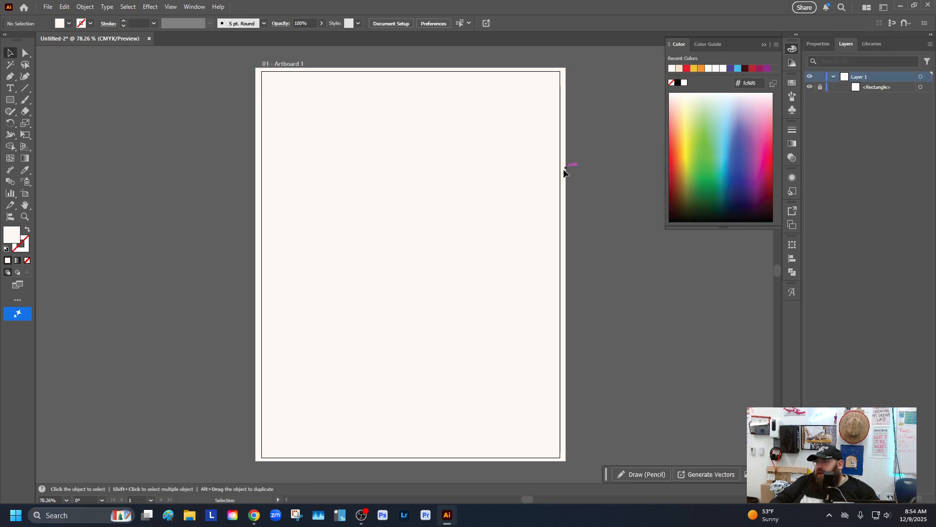
Draw a thin horizontal rectangle about 586 by 18 pt across the upper part of the artboard
left_click(821, 49)
key("m")
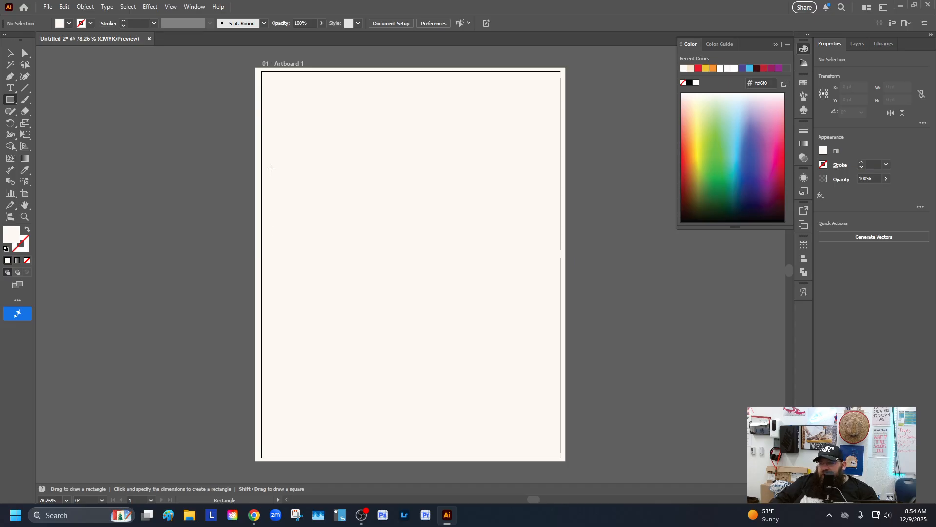
left_click_drag(269, 167, 555, 175)
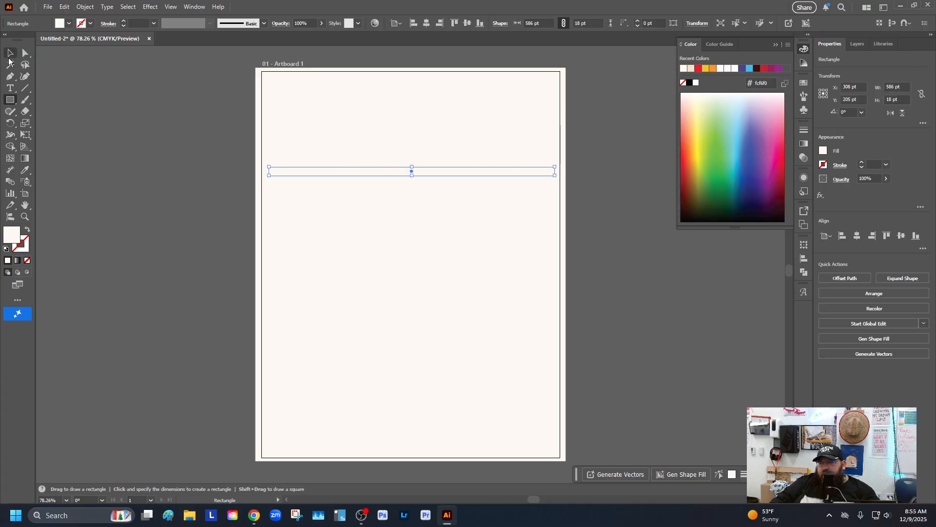
Change the thin rectangle's fill colour to red #db3a3a
double_click(14, 237)
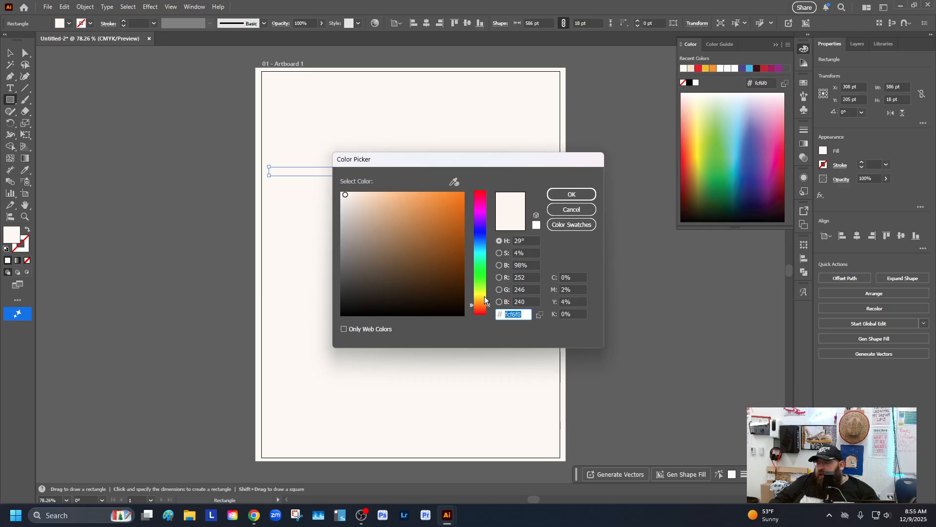
left_click_drag(482, 299, 490, 185)
mouse_move(442, 223)
left_mouse_down()
mouse_move(438, 200)
mouse_move(432, 210)
left_mouse_up()
left_click(572, 194)
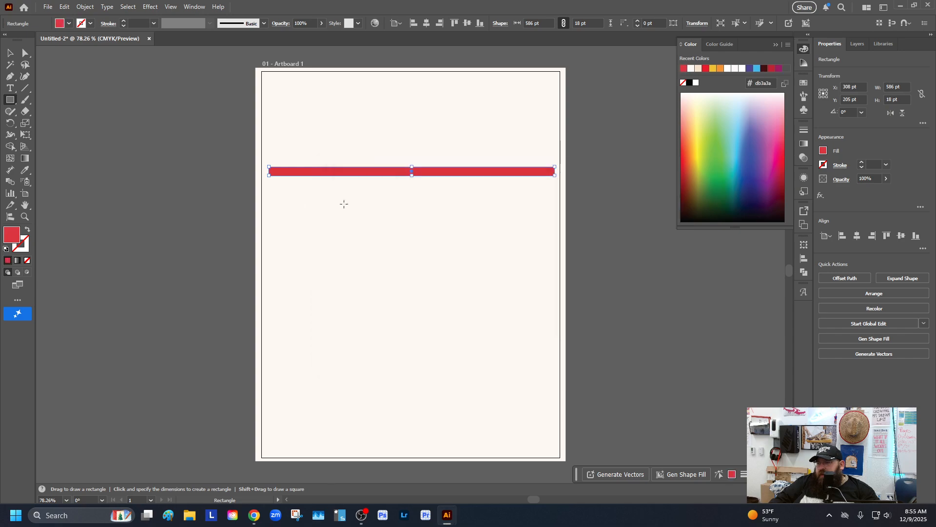
Set the red rectangle's height to 1 pt
left_click(10, 52)
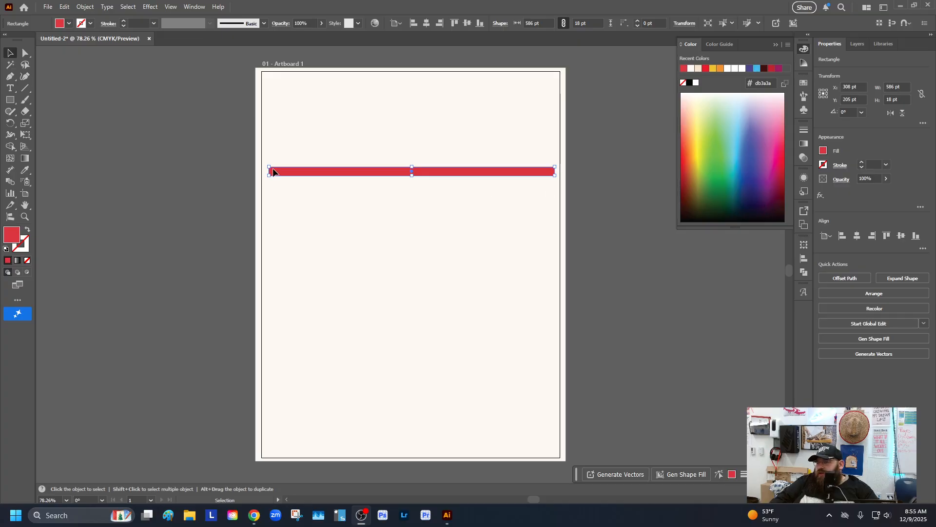
double_click(888, 101)
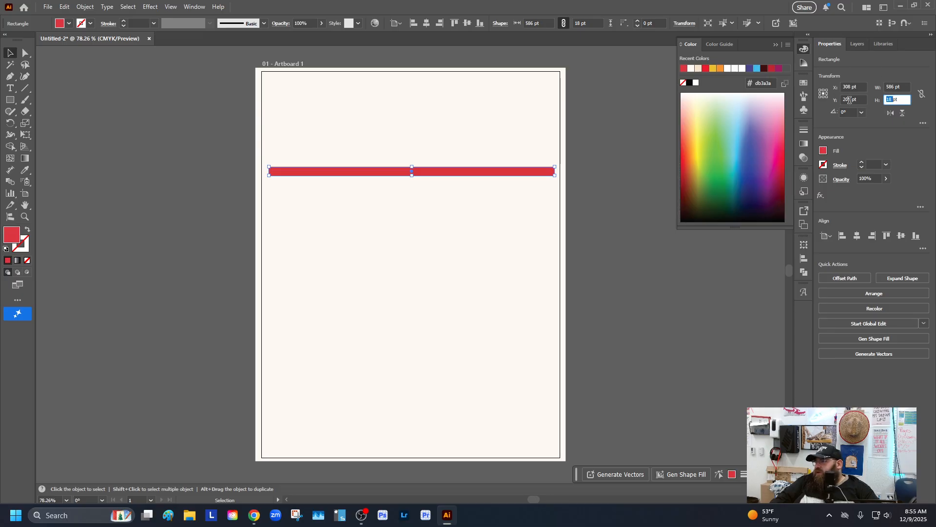
type("1")
key("Return")
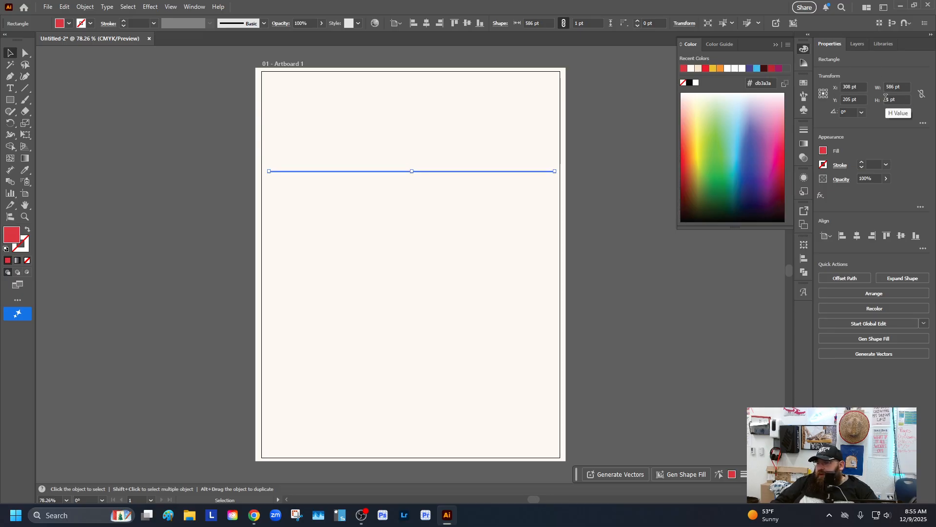
Duplicate the red line down to just above the artboard's bottom edge
left_click(191, 145)
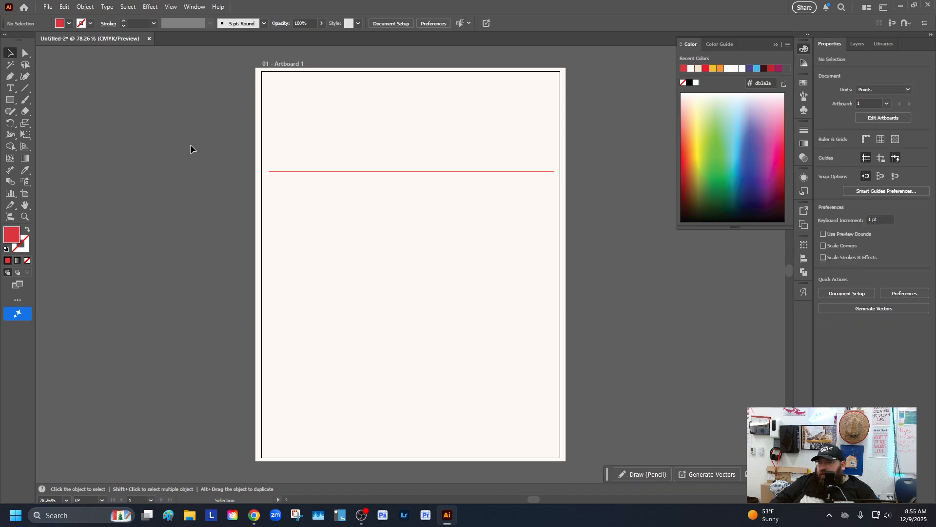
left_click(398, 171)
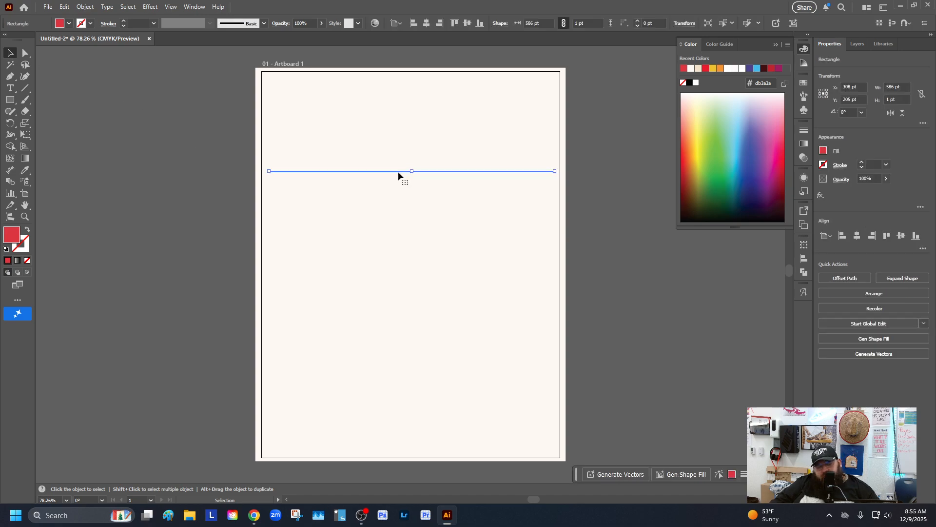
left_click_drag(399, 173, 400, 455)
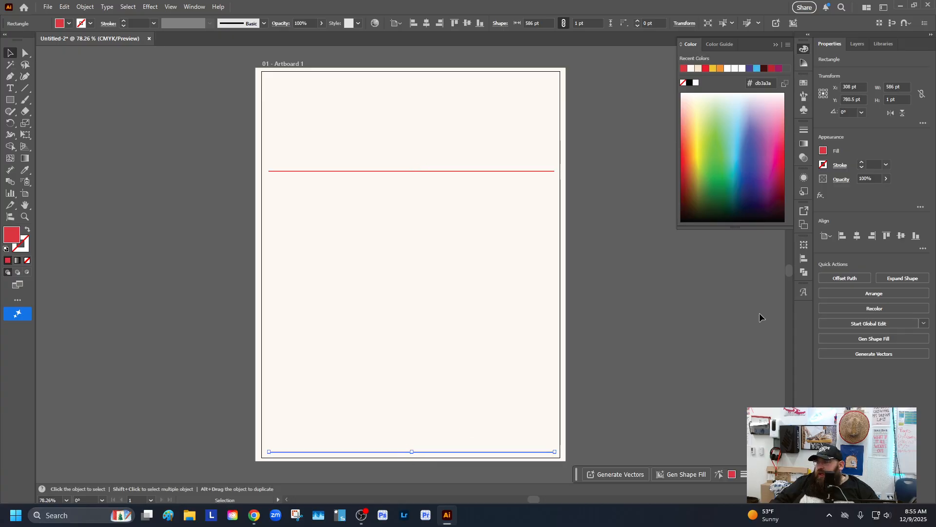
Set the lower line's height to 20 pt
left_click(890, 99)
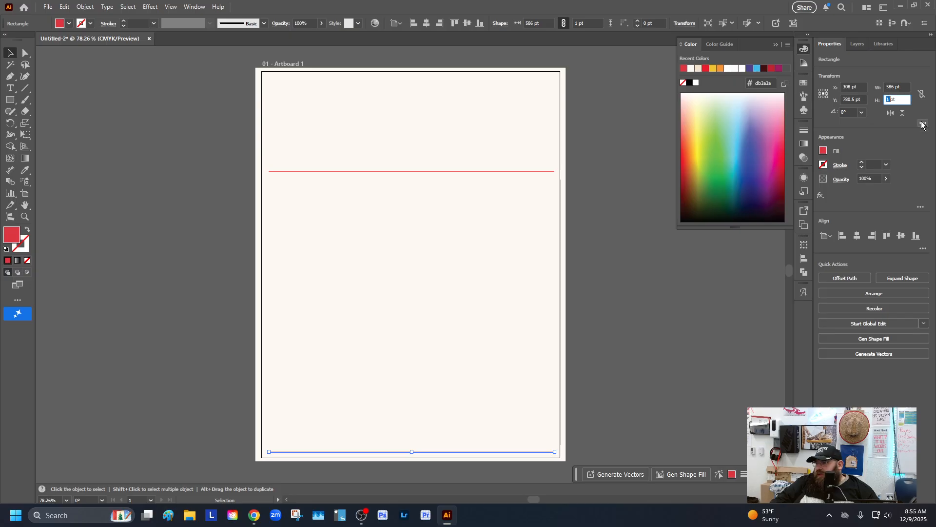
type("20")
key("Return")
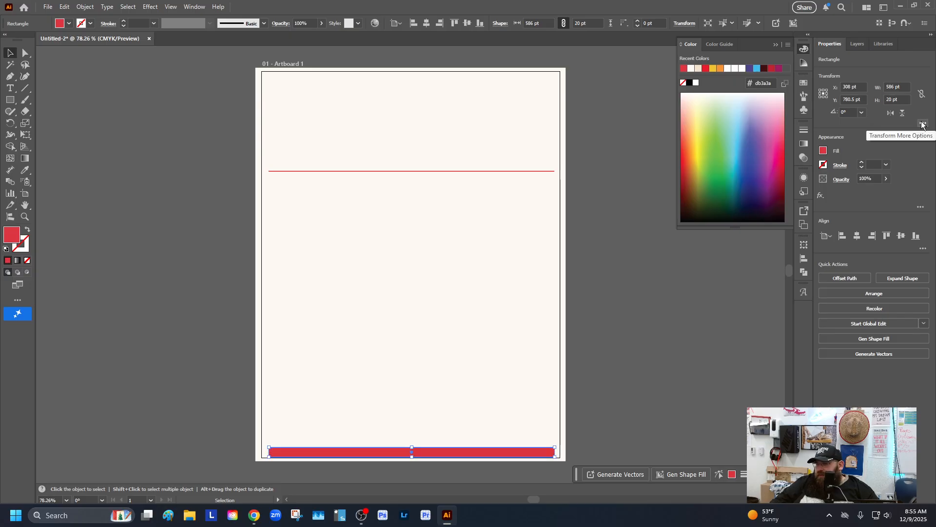
Set the lower bar's height to 15 pt
left_click(886, 100)
type("1")
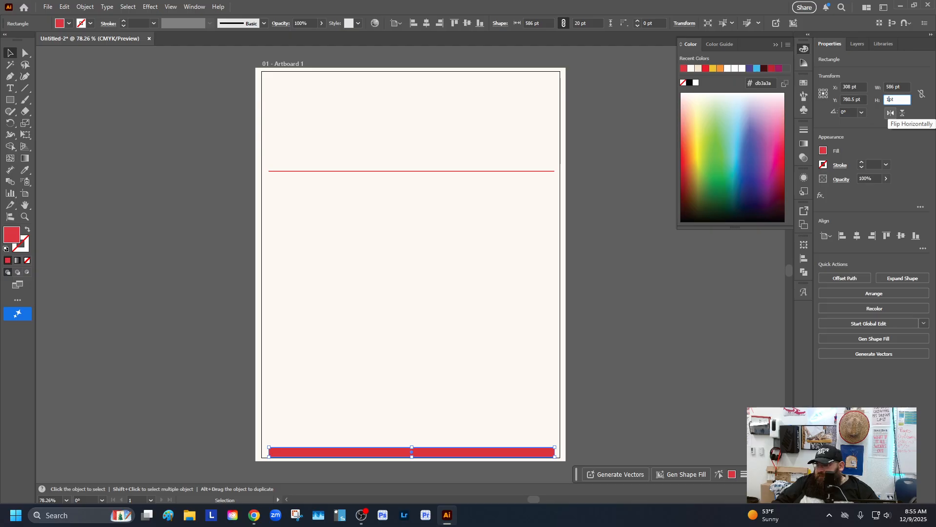
type("5")
key("Return")
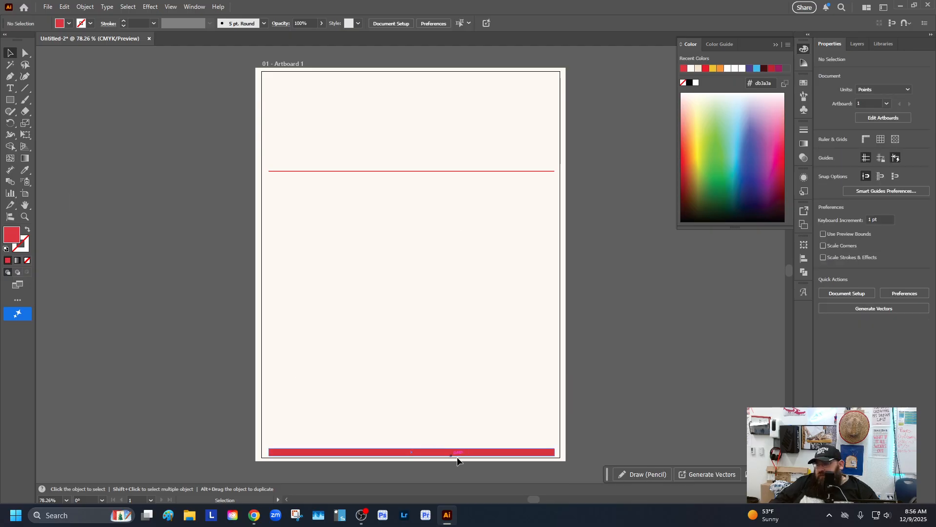
Select both red shapes and blend them using 45 specified steps
left_click(480, 171, "shift")
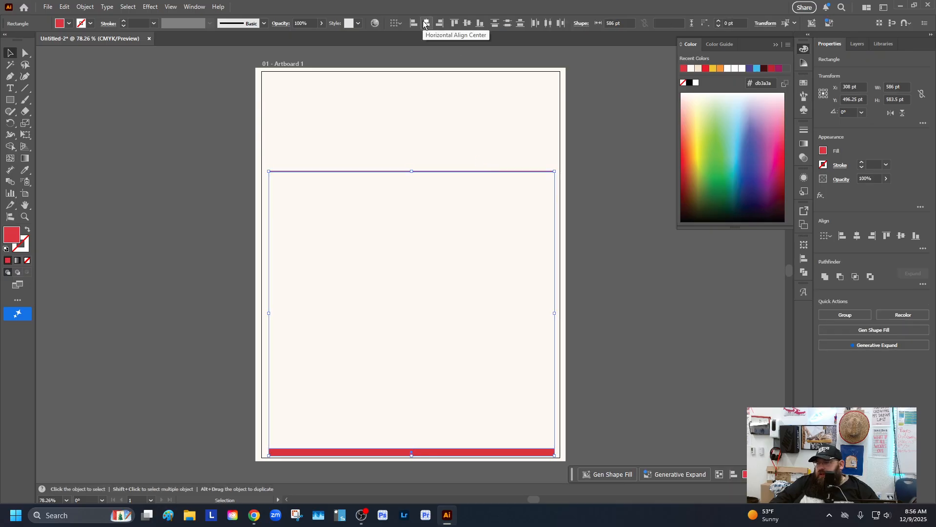
left_click(85, 7)
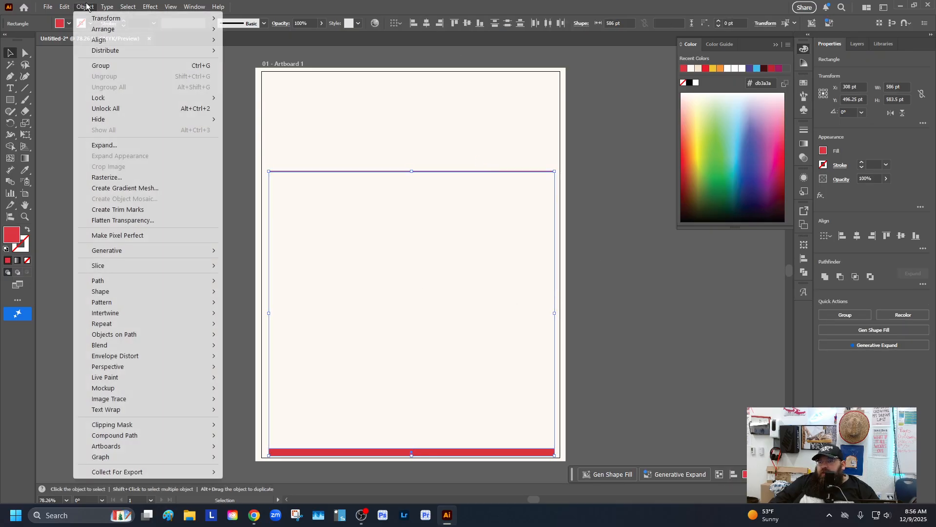
mouse_move(113, 346)
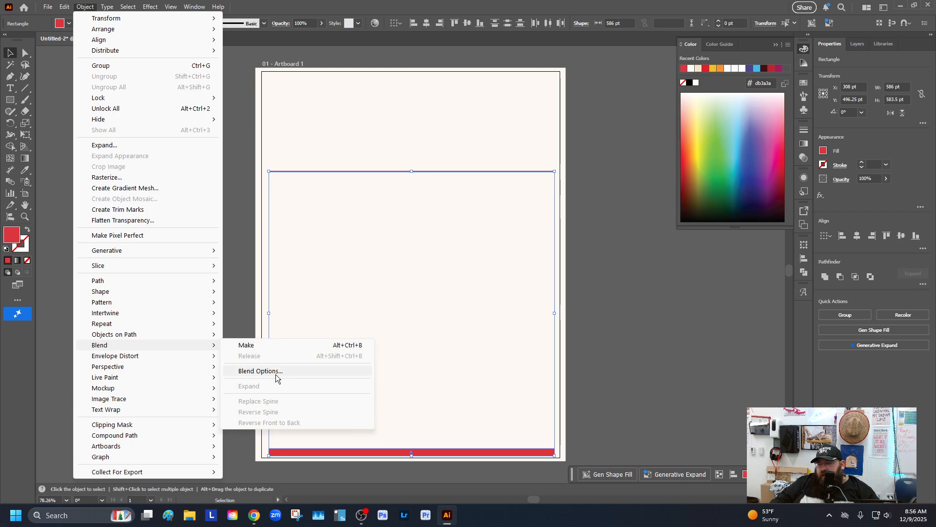
left_click(256, 371)
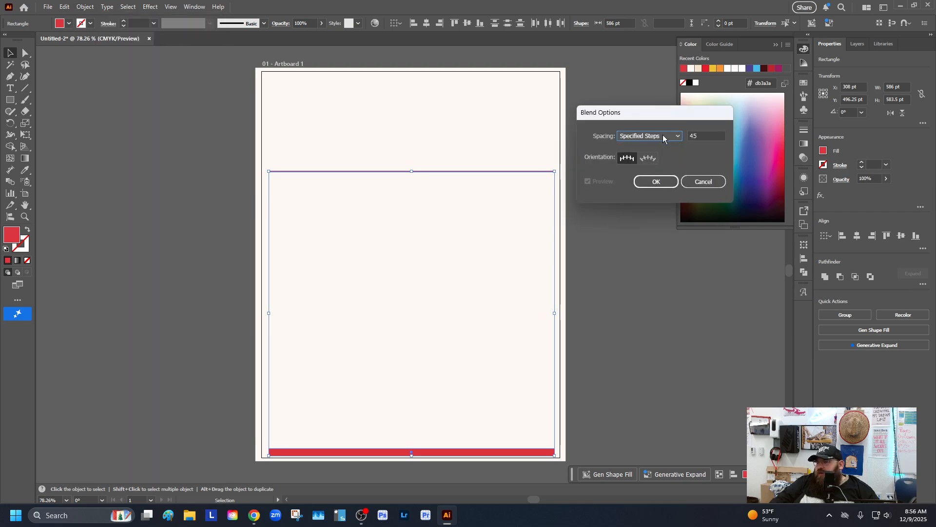
double_click(708, 135)
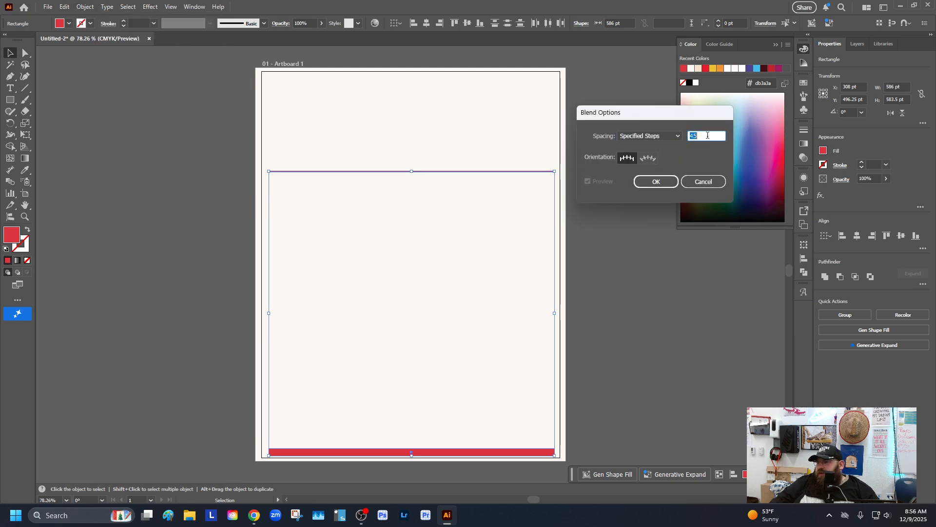
left_click(657, 183)
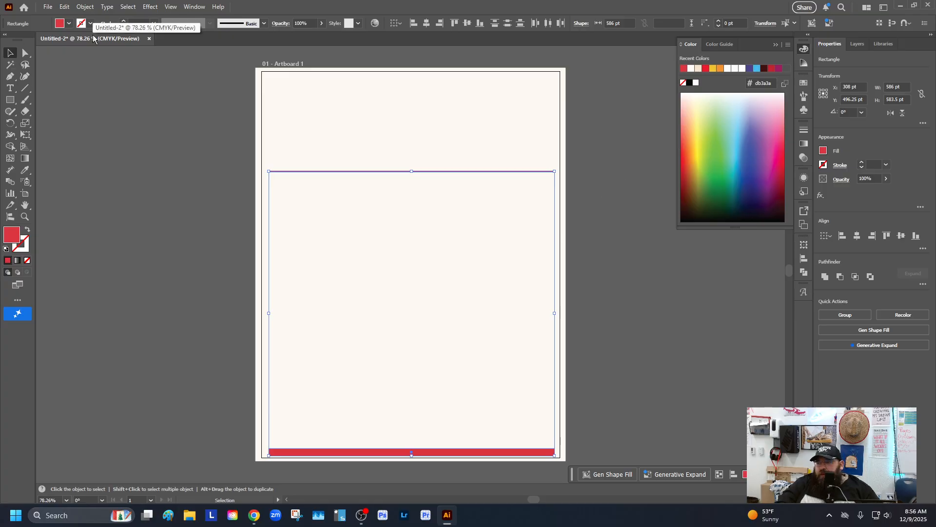
key("ctrl+alt+b")
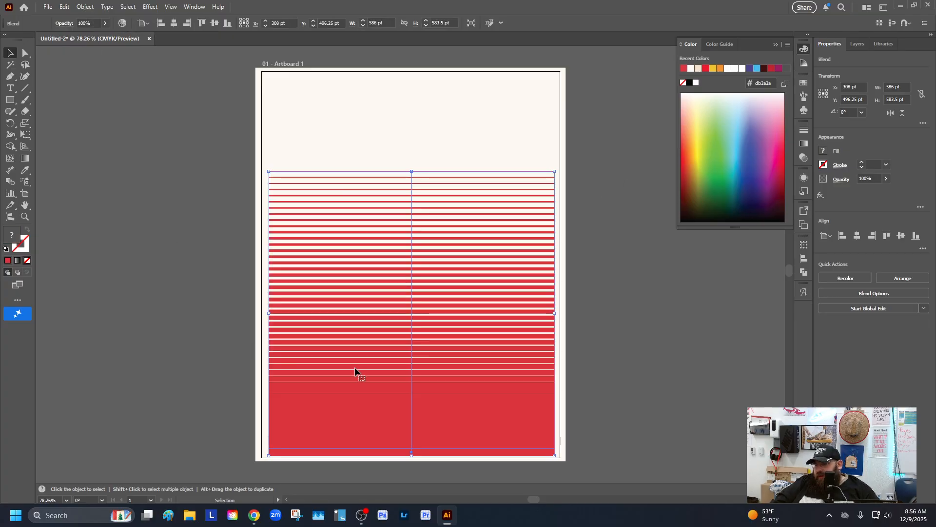
Undo the blend of the two red shapes
scroll(358, 380, "down", 1)
left_click(586, 372)
left_click(531, 382)
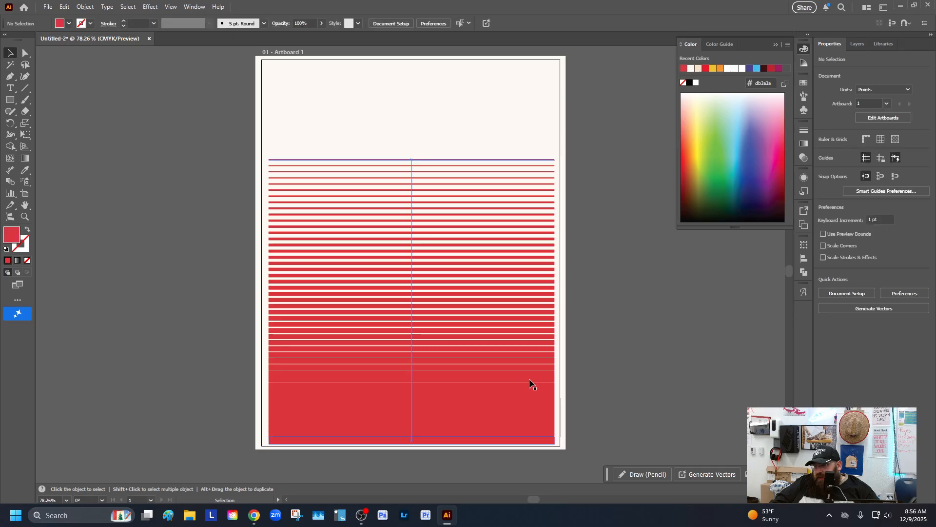
key("ctrl+z")
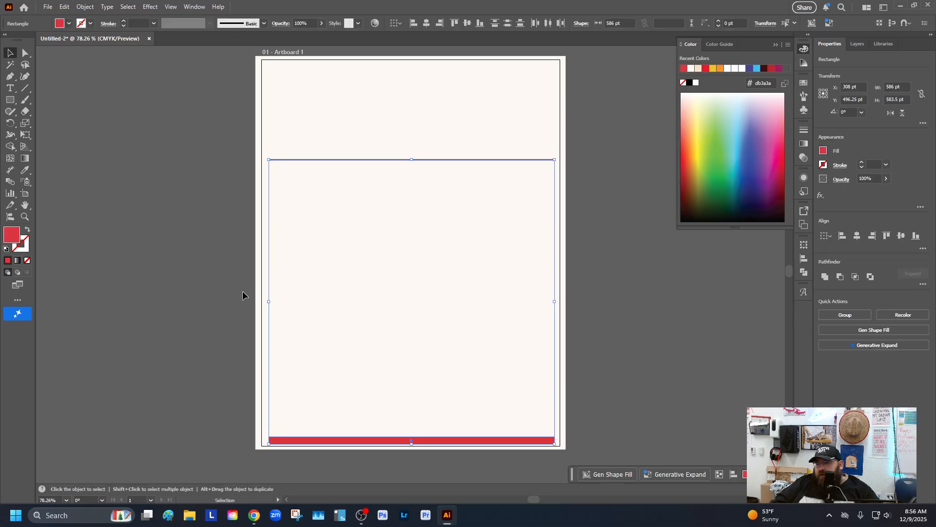
Set the blend options to 35 specified steps and blend the thin line with the lower bar
left_click(84, 6)
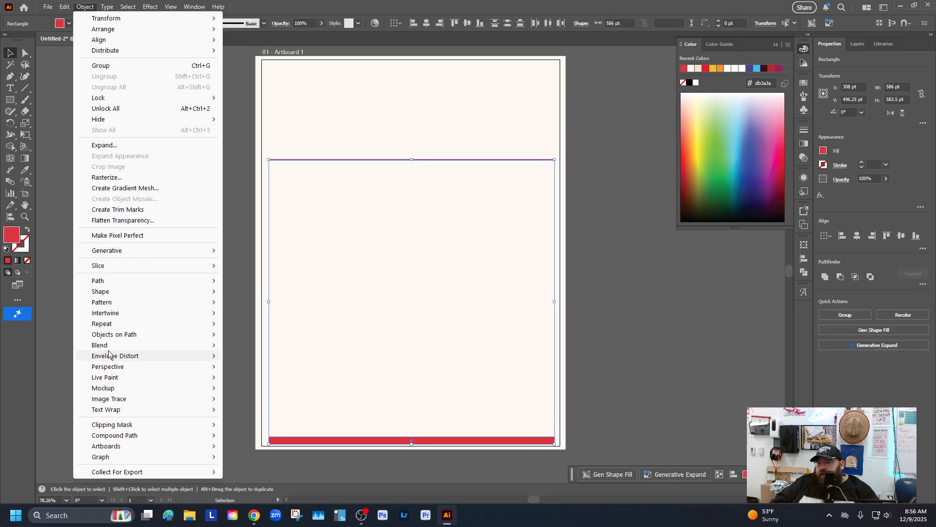
mouse_move(185, 345)
left_click(272, 371)
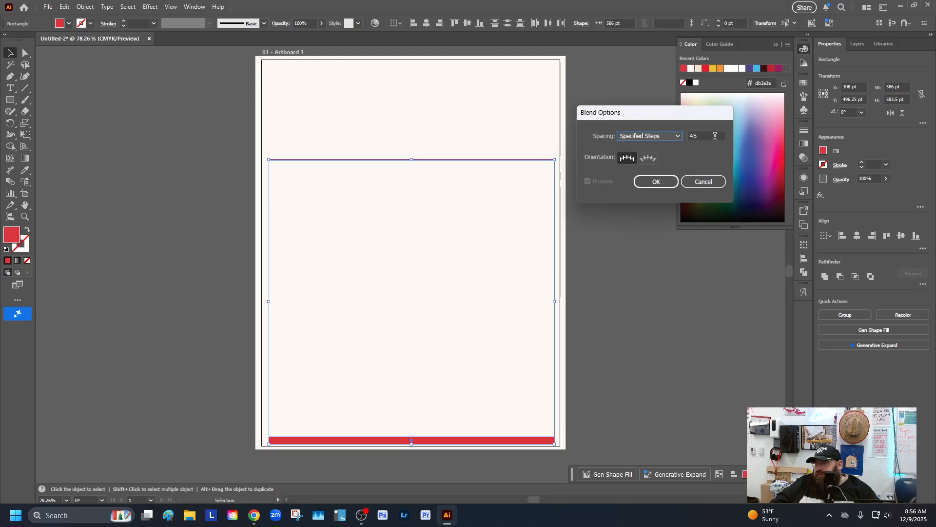
left_click(705, 136)
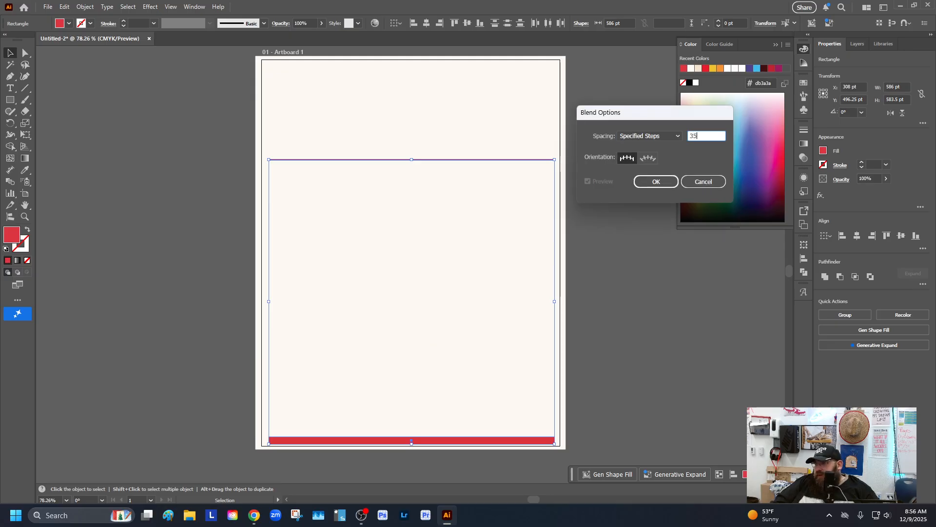
type("35")
key("Return")
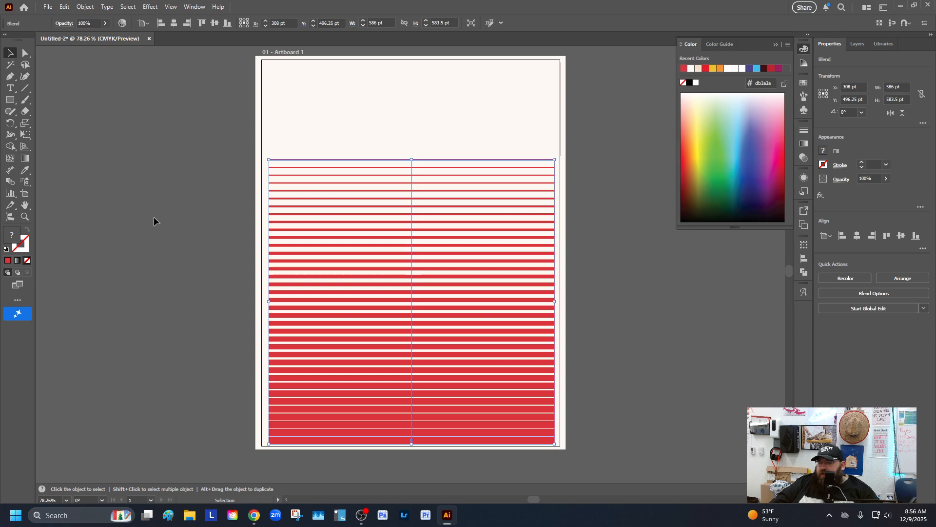
Move the striped blend slightly right and upward on the artboard
left_click(157, 198)
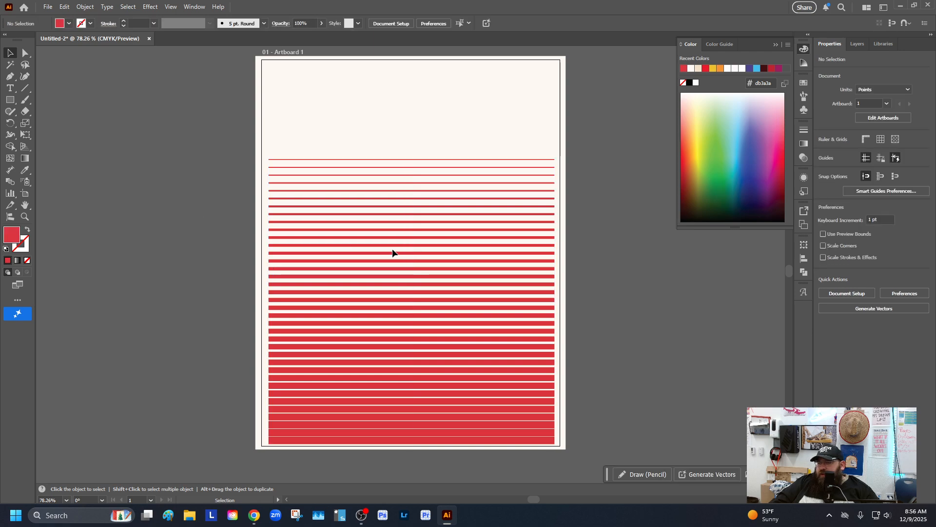
left_click_drag(413, 258, 416, 259)
left_click(171, 225)
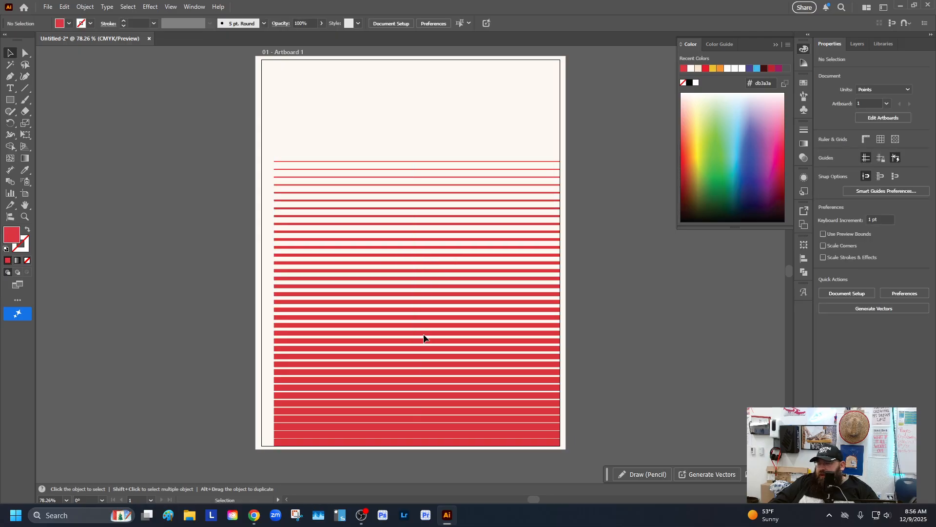
left_click_drag(425, 332, 431, 327)
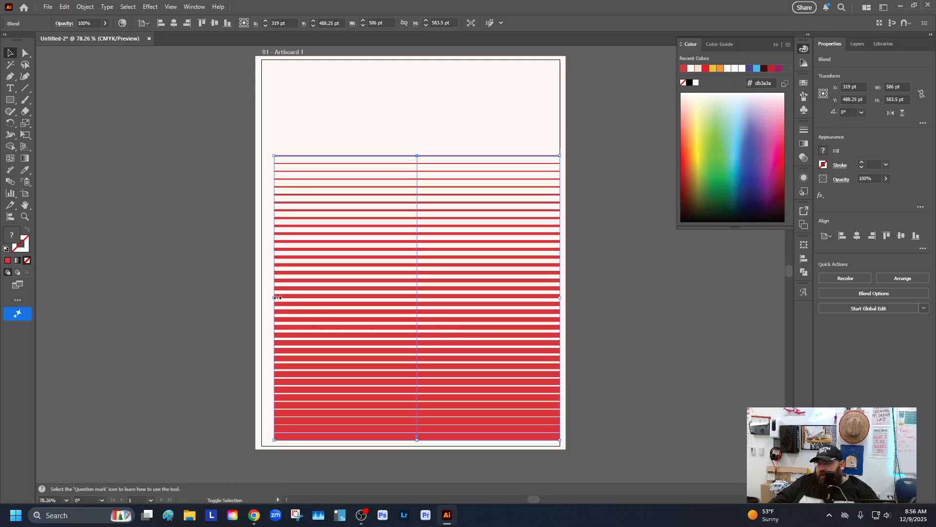
Stretch the blend's left edge so it is 601 pt wide, nudge it up, and reselect it
left_click_drag(277, 297, 268, 296)
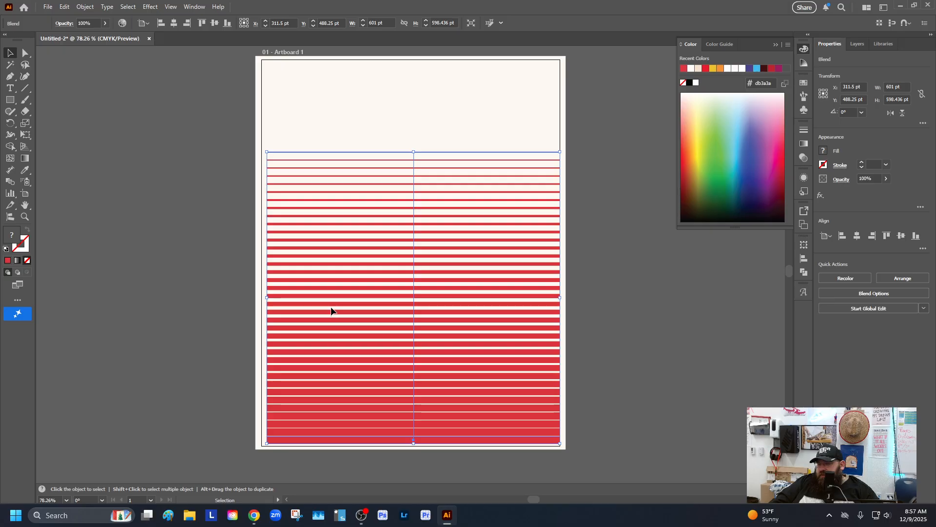
left_click(622, 355)
left_click_drag(496, 390, 496, 386)
left_click(617, 365)
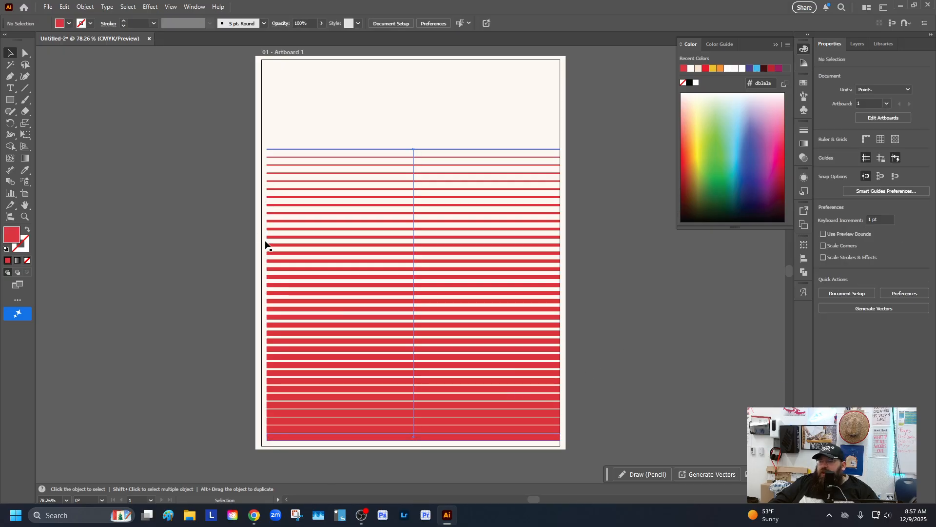
left_click(437, 261)
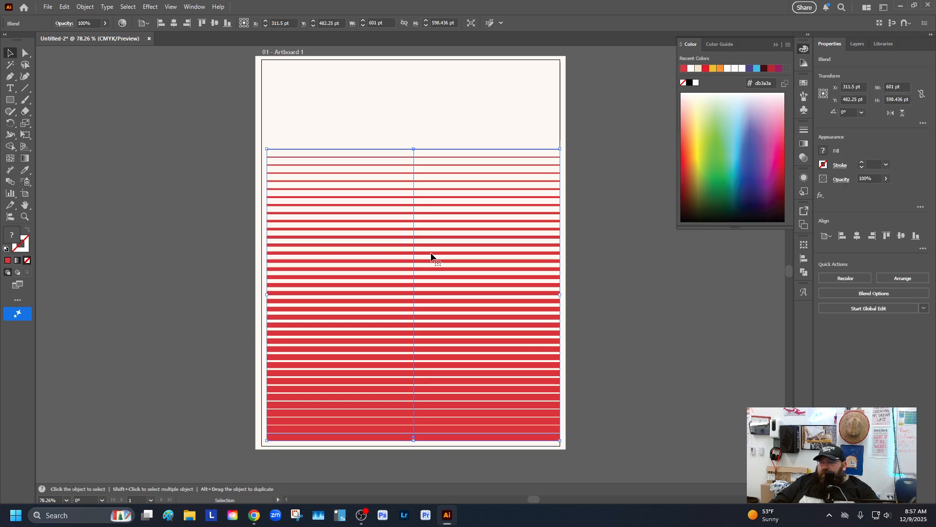
Apply an envelope distort mesh to the blend with 4 rows and 5 columns
left_click(84, 6)
mouse_move(122, 360)
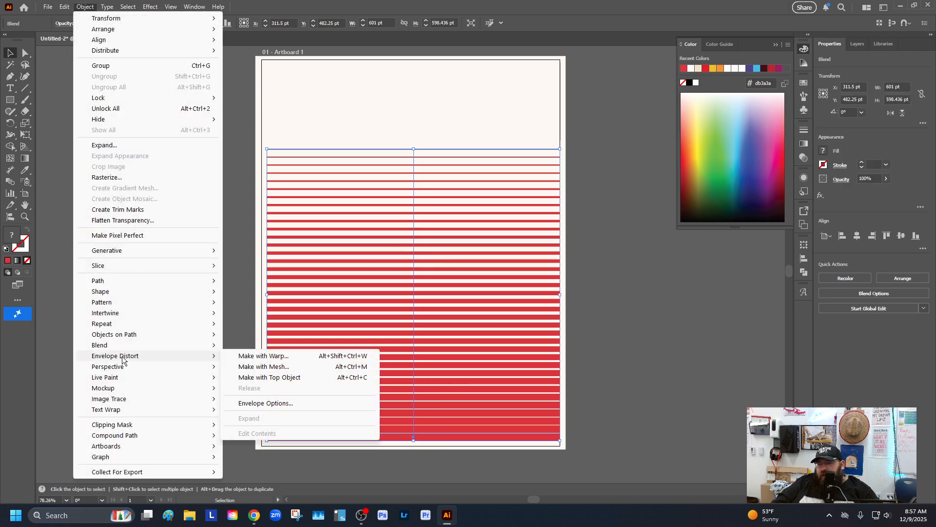
left_click(279, 367)
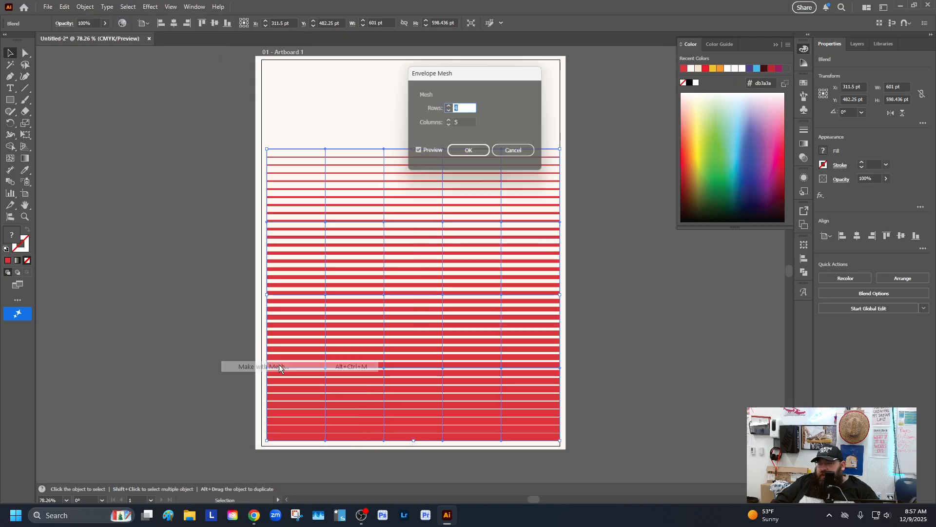
left_click(449, 107)
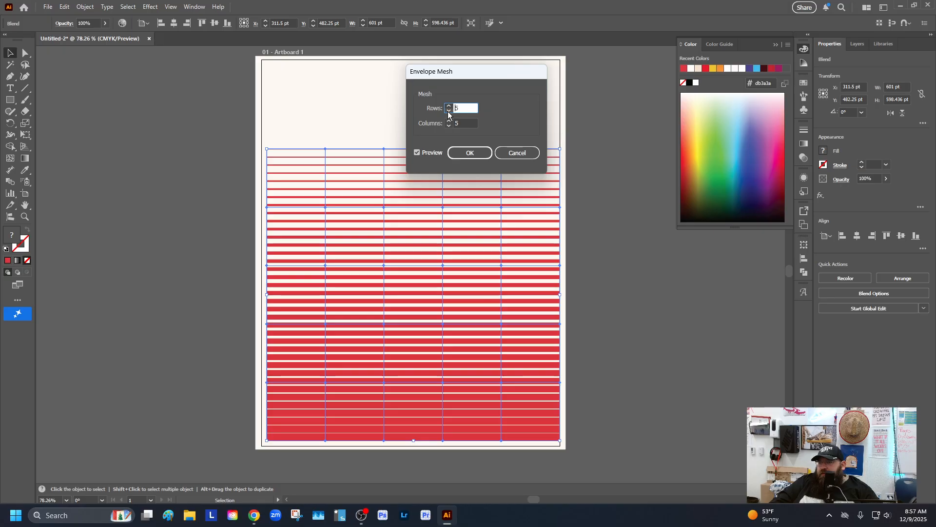
left_click(448, 112)
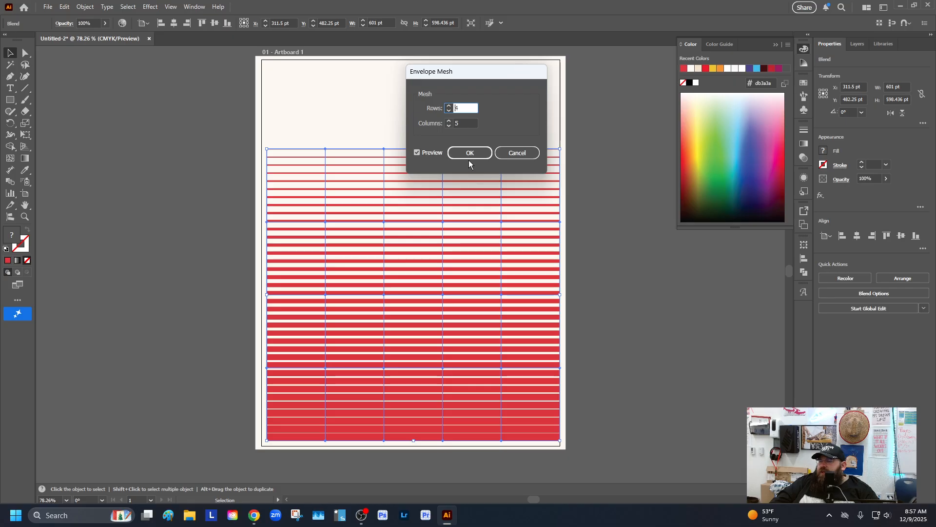
key("XF86AudioMute")
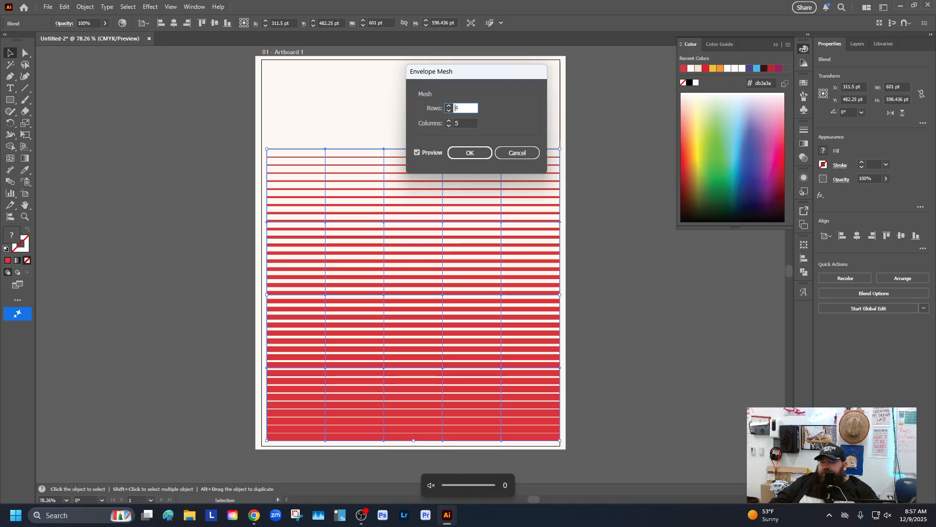
key("alt+Tab")
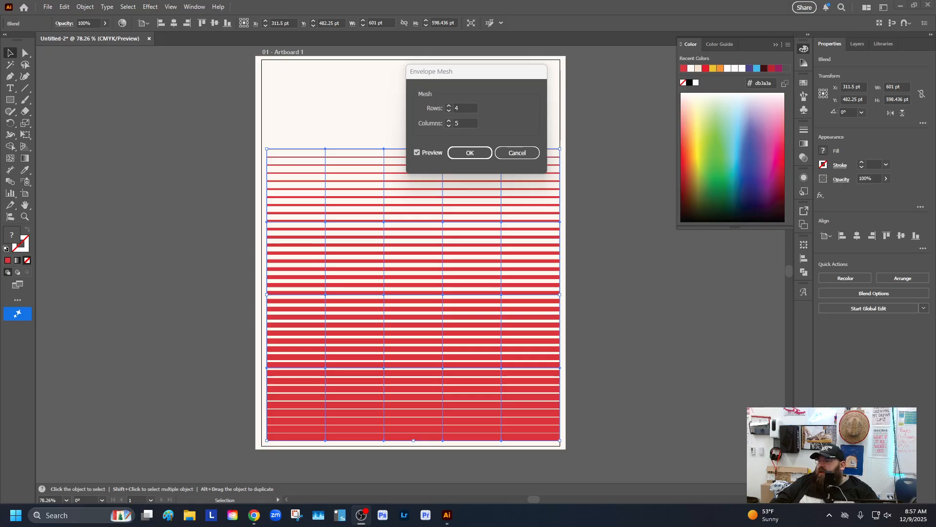
key("alt+Tab")
key("Return")
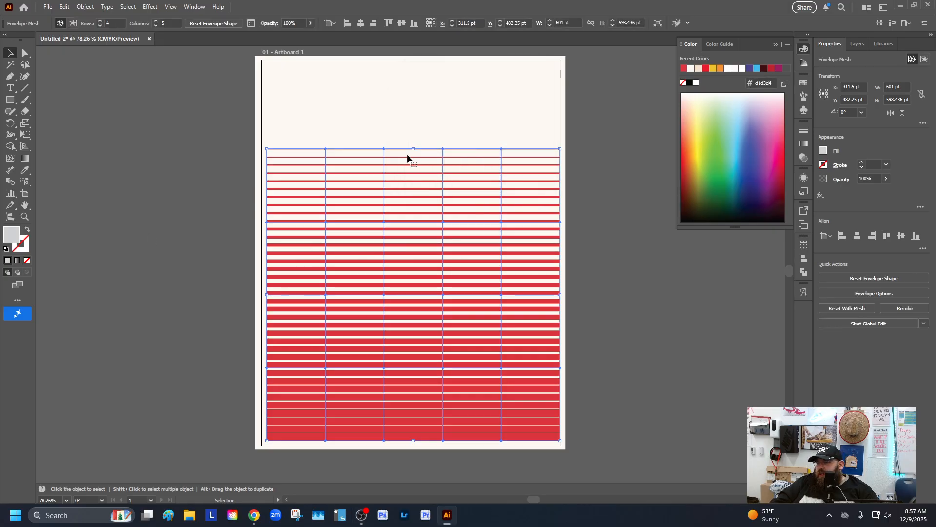
With Direct Selection, drag top and upper mesh points to warp the upper stripes into waves
left_click(25, 52)
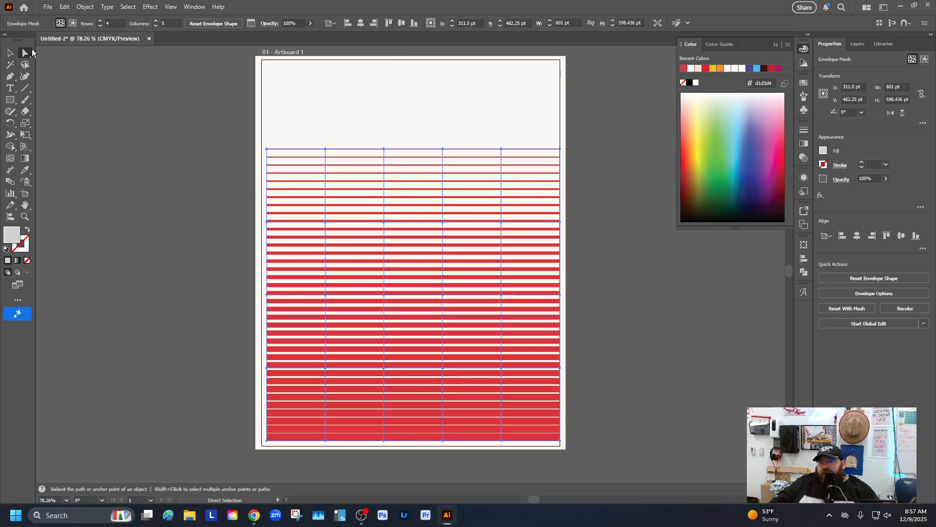
left_click_drag(322, 226, 333, 213)
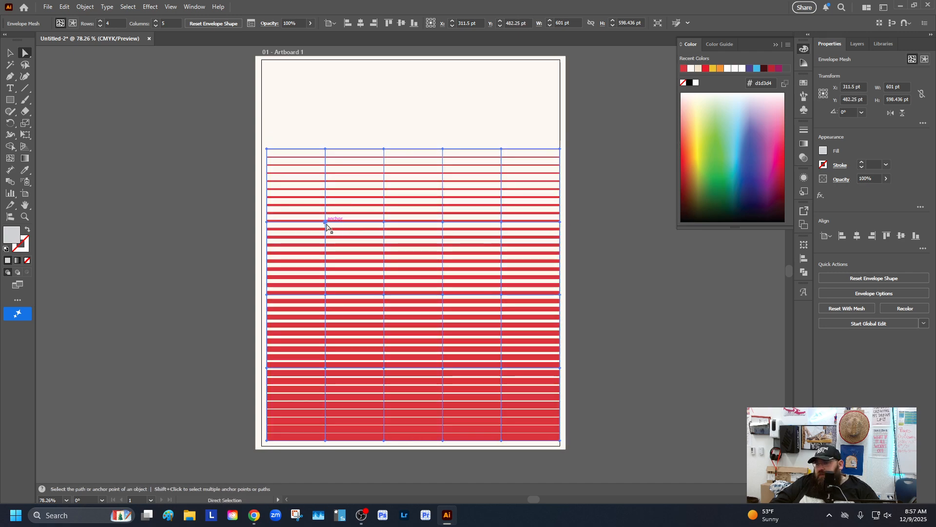
left_click(326, 223)
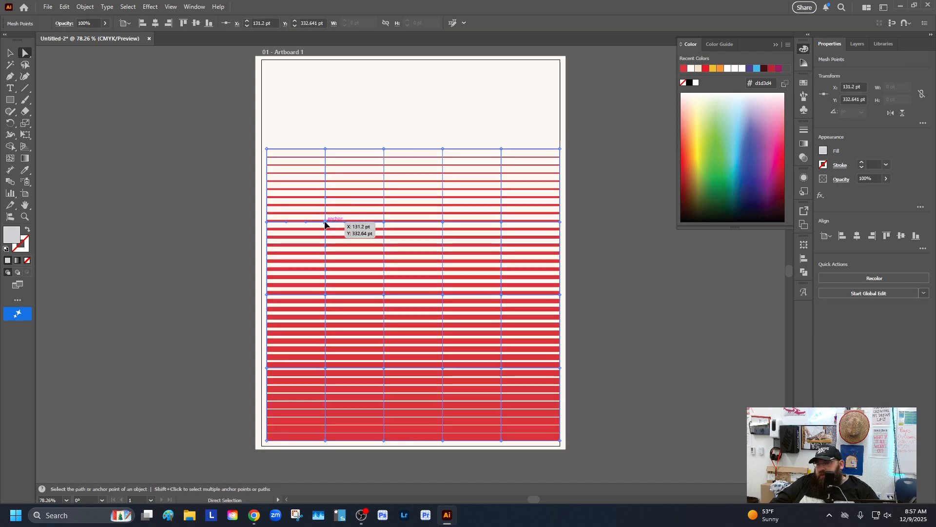
left_click_drag(325, 224, 336, 199)
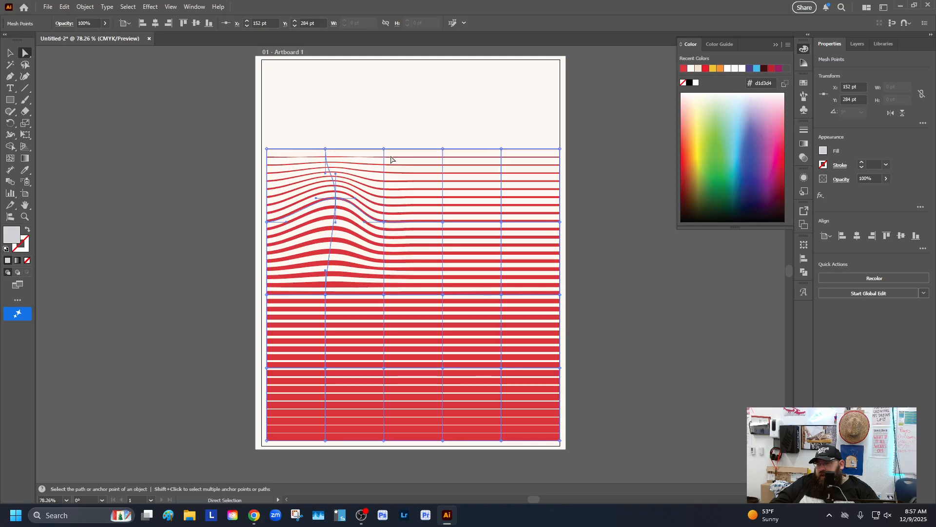
left_click_drag(384, 152, 385, 178)
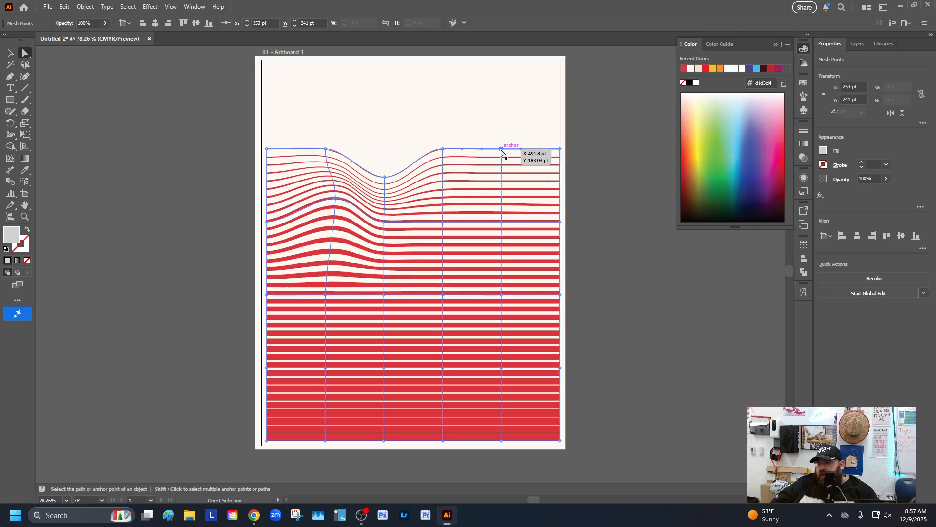
left_click_drag(501, 152, 498, 179)
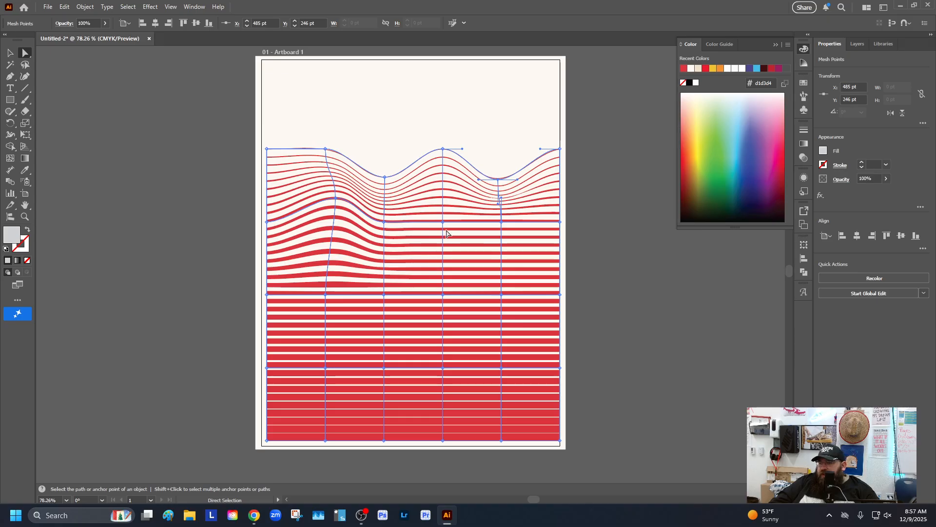
Drag the middle mesh points sideways and diagonally to add more curves to the stripes
left_click_drag(444, 224, 471, 205)
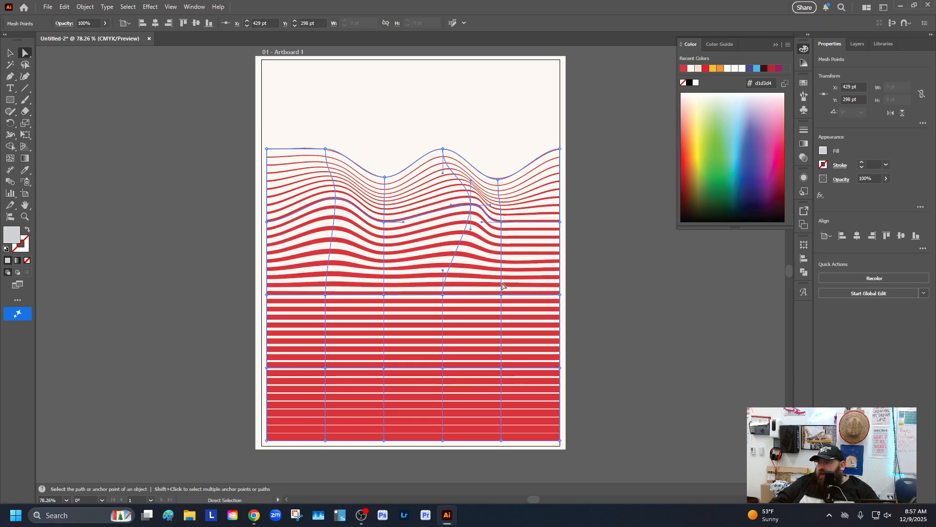
left_click_drag(503, 295, 483, 267)
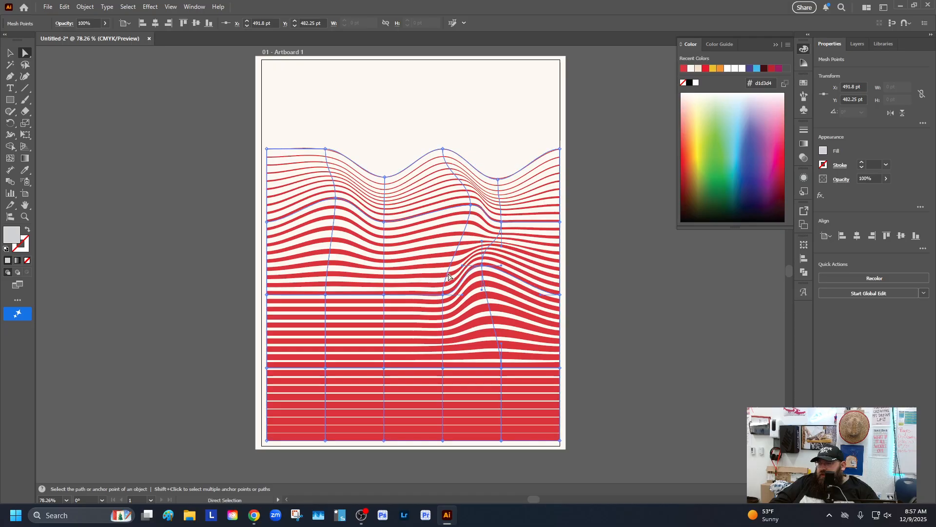
left_click_drag(386, 296, 366, 276)
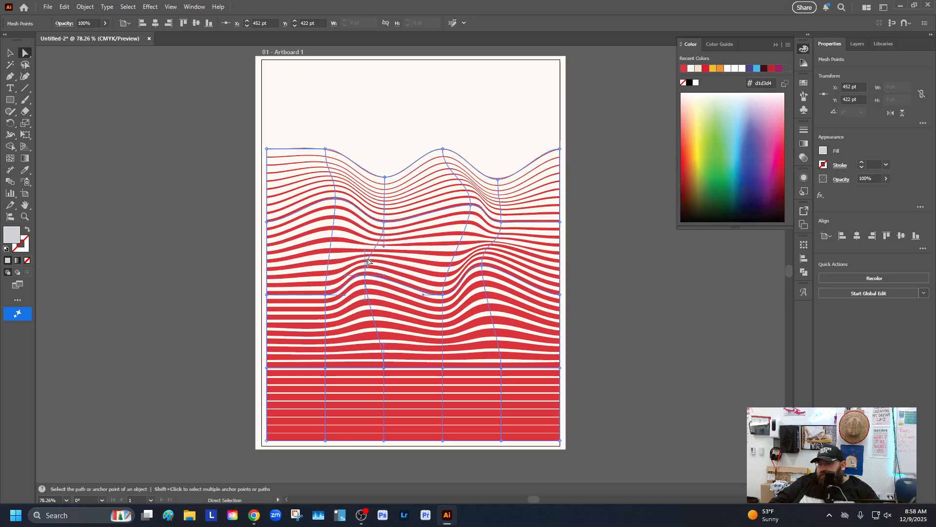
left_click_drag(384, 223, 411, 219)
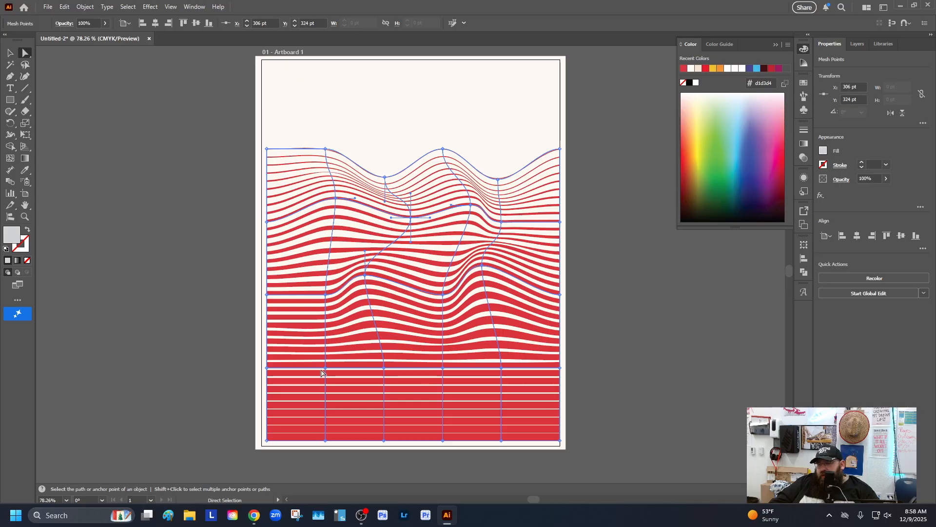
Drag the lower mesh points to bend the bottom stripes into waves as well
left_click_drag(323, 369, 305, 389)
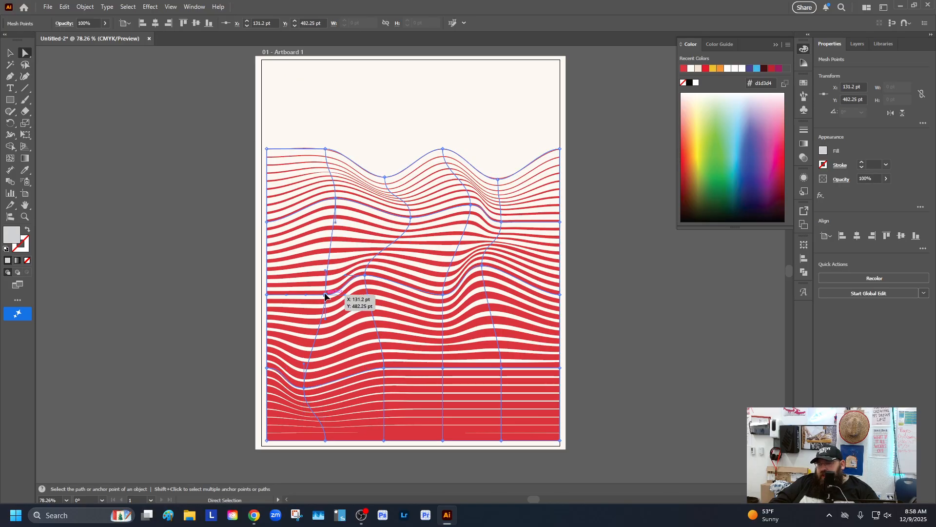
left_click_drag(325, 294, 331, 310)
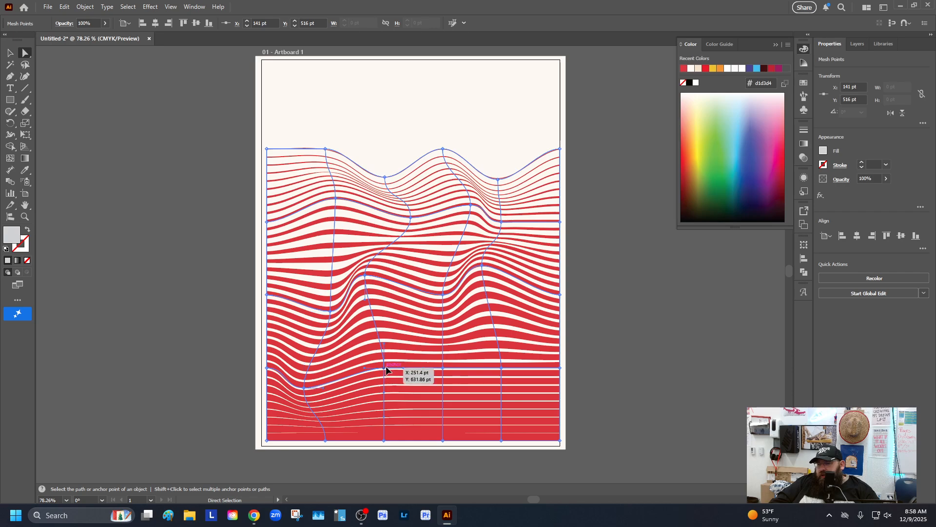
left_click_drag(386, 369, 400, 340)
left_click_drag(443, 370, 438, 384)
left_click_drag(500, 370, 526, 347)
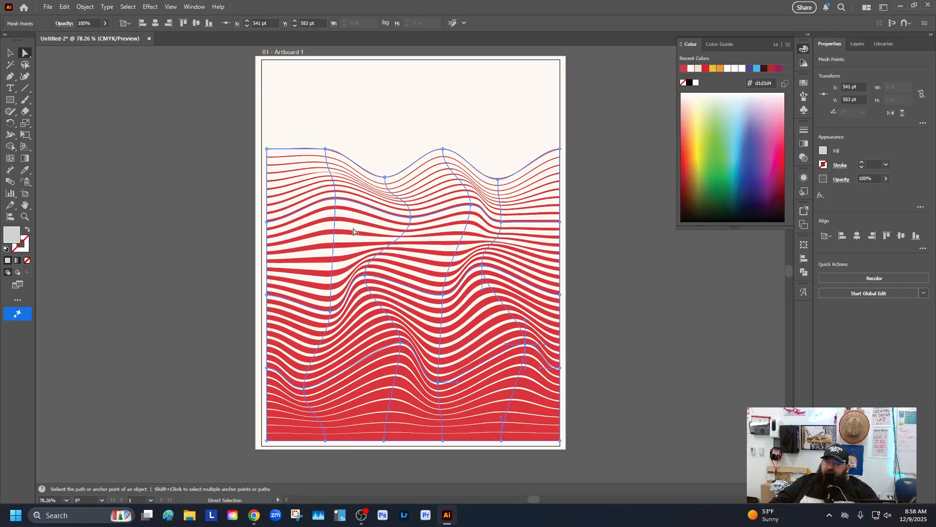
Deselect everything, then add a point text object near the artboard's top-left and enlarge it
left_click(10, 53)
left_click(153, 168)
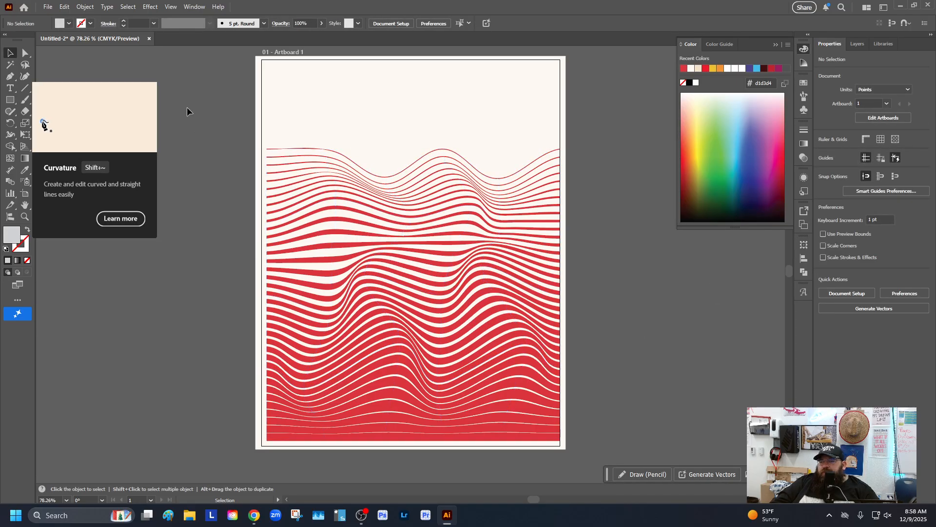
left_click(10, 88)
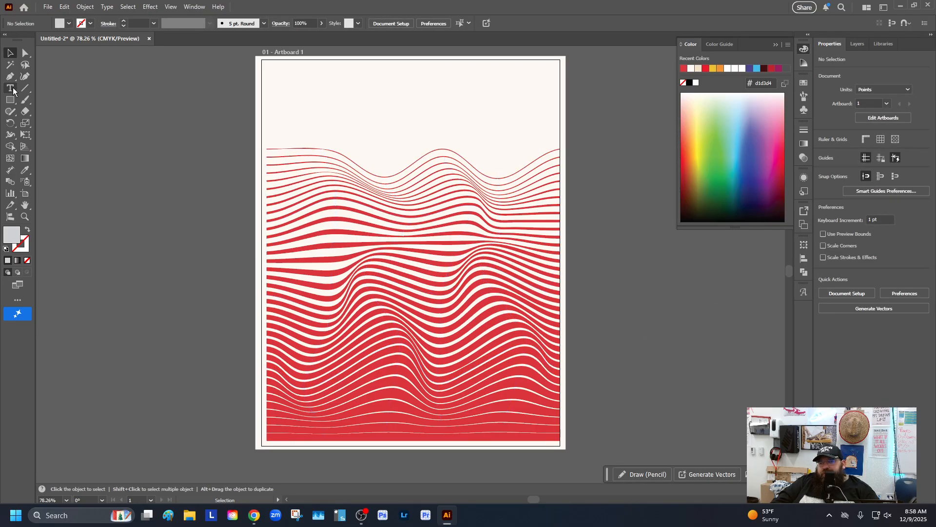
left_click(281, 74)
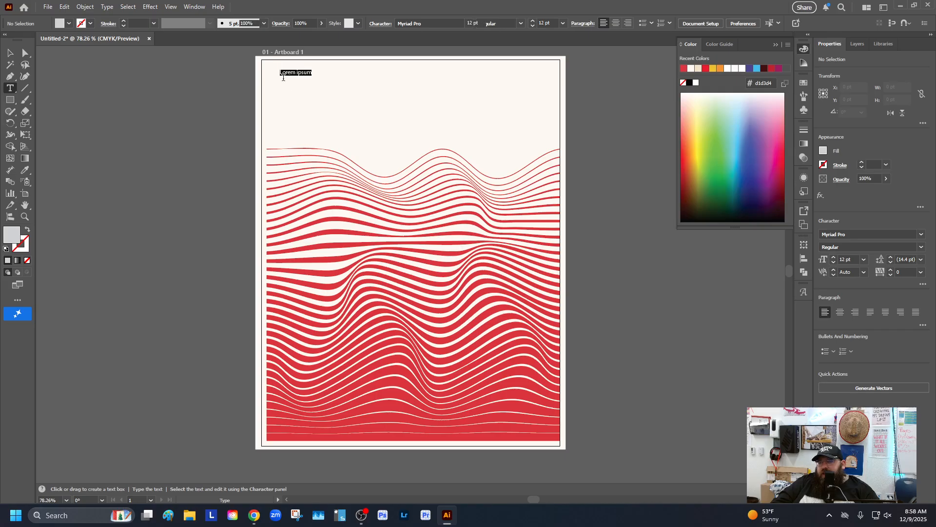
key("Escape")
left_click_drag(313, 77, 358, 84)
Replace the placeholder text with MISTER and EREBIA on two lines
triple_click(334, 80)
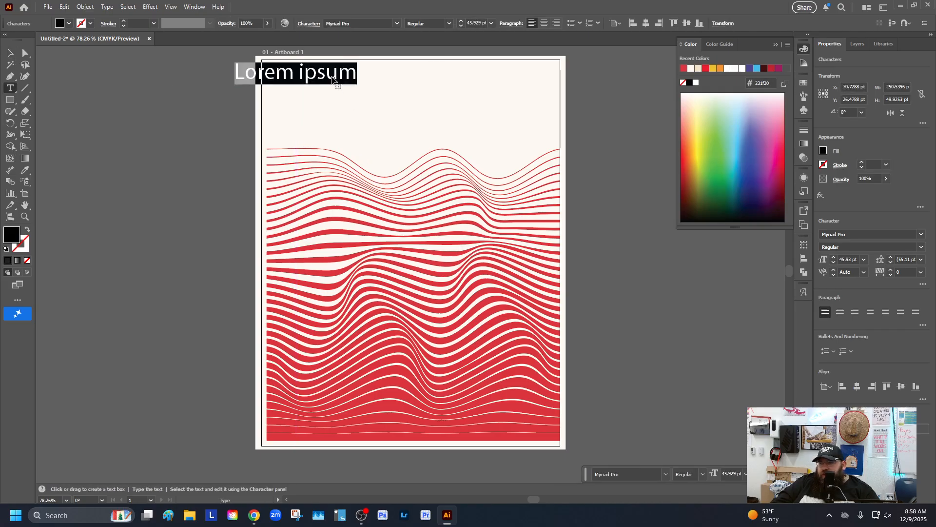
type("ms")
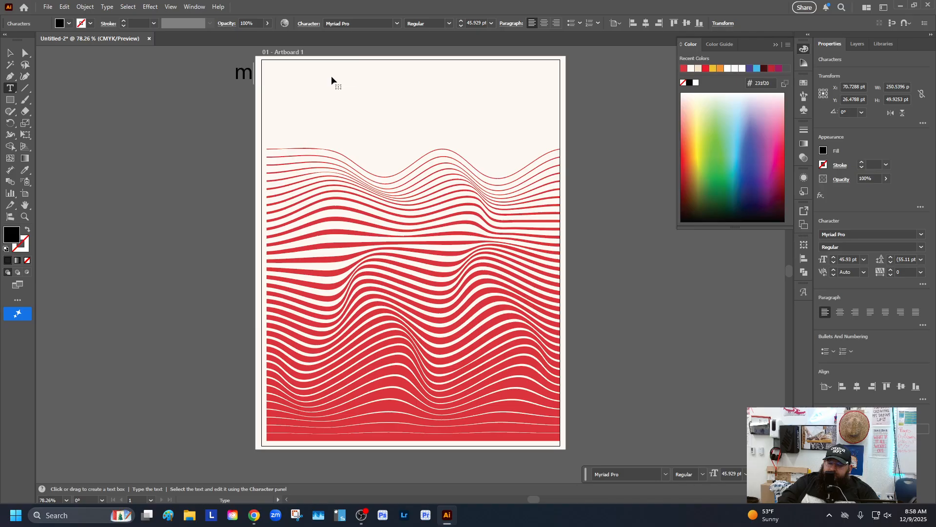
key("BackSpace")
key("BackSpace")
type("MISTER")
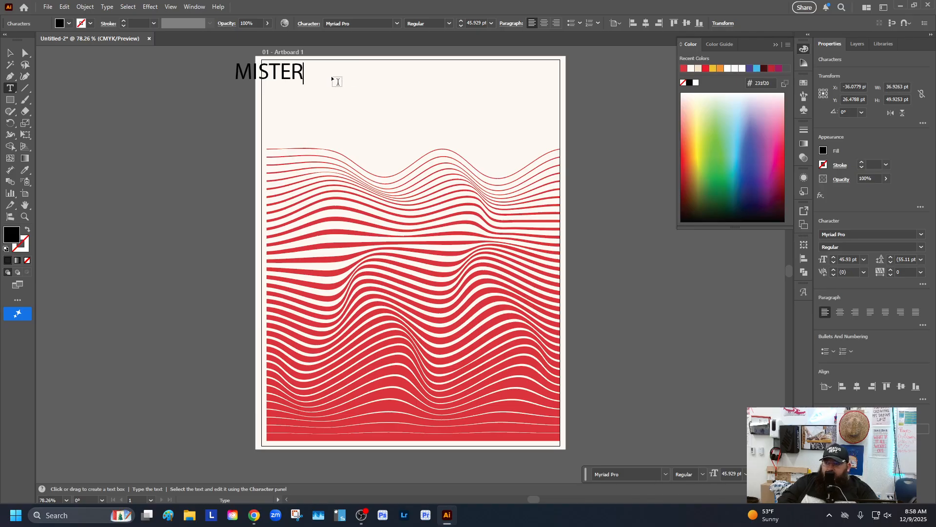
key("Return")
type("EREBIA")
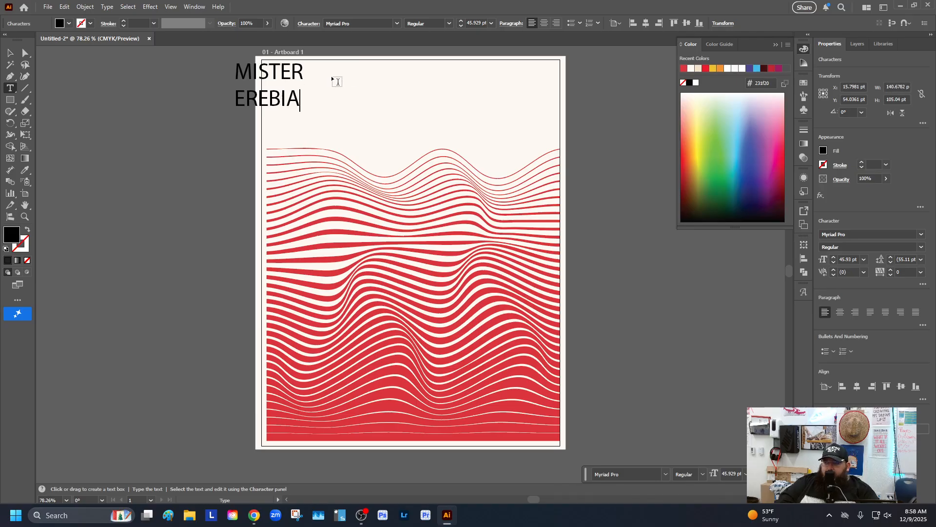
Enlarge the MISTER EREBIA title text, then set all its characters to the Bad Guy Black font
left_click(10, 53)
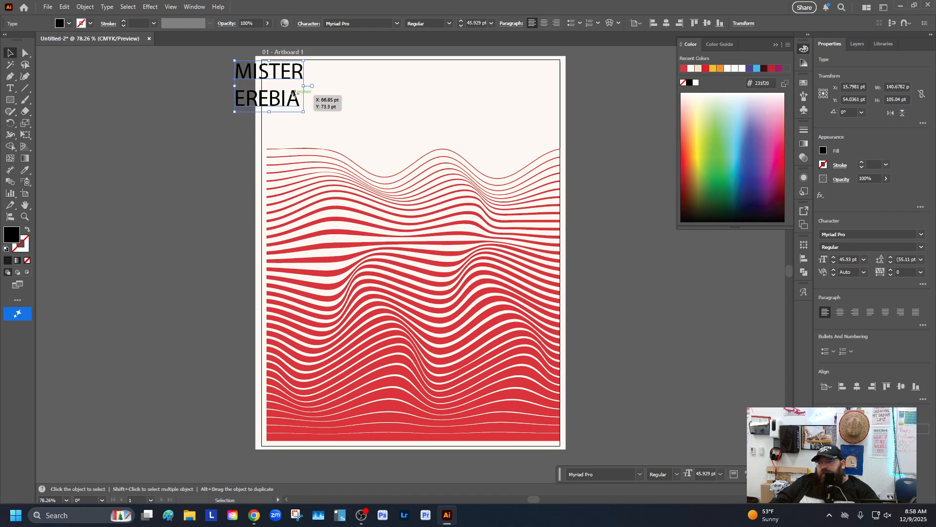
left_click_drag(298, 104, 383, 149)
key("t")
double_click(349, 133)
key("ctrl+a")
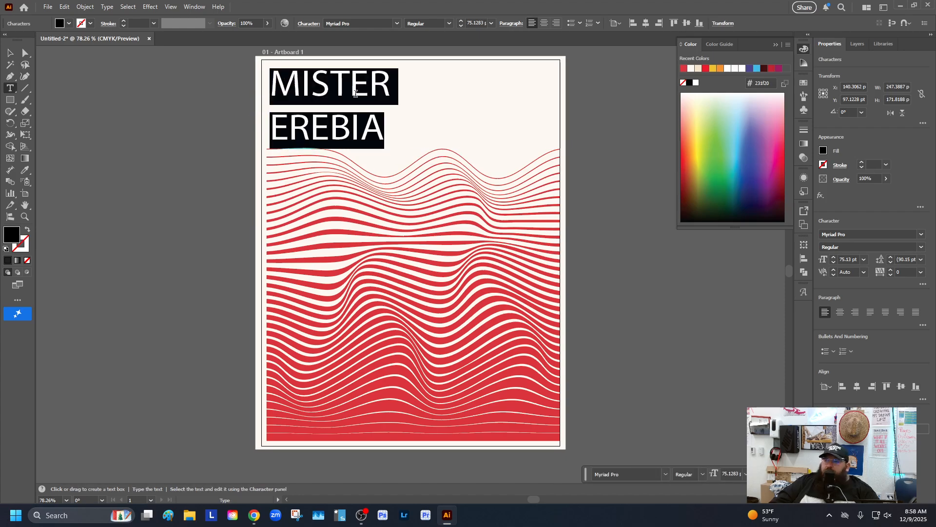
left_click(398, 23)
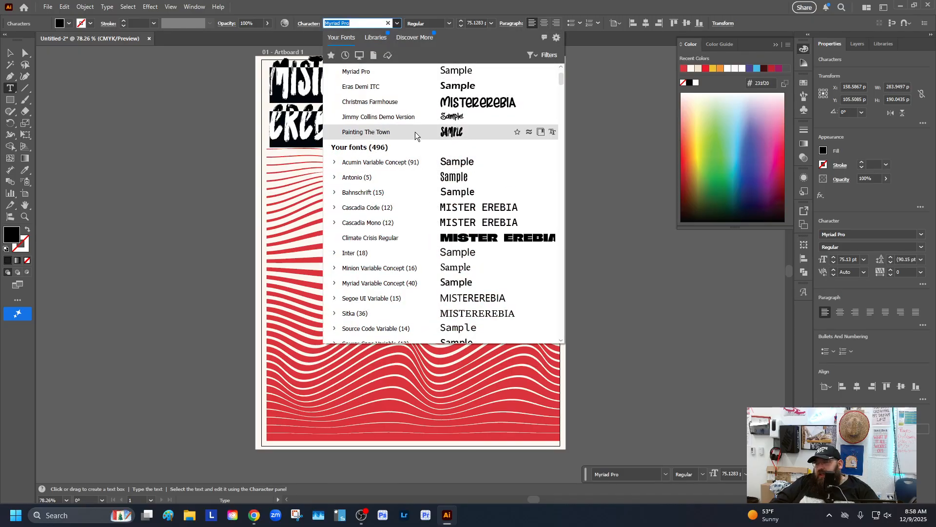
scroll(409, 215, "down", 4)
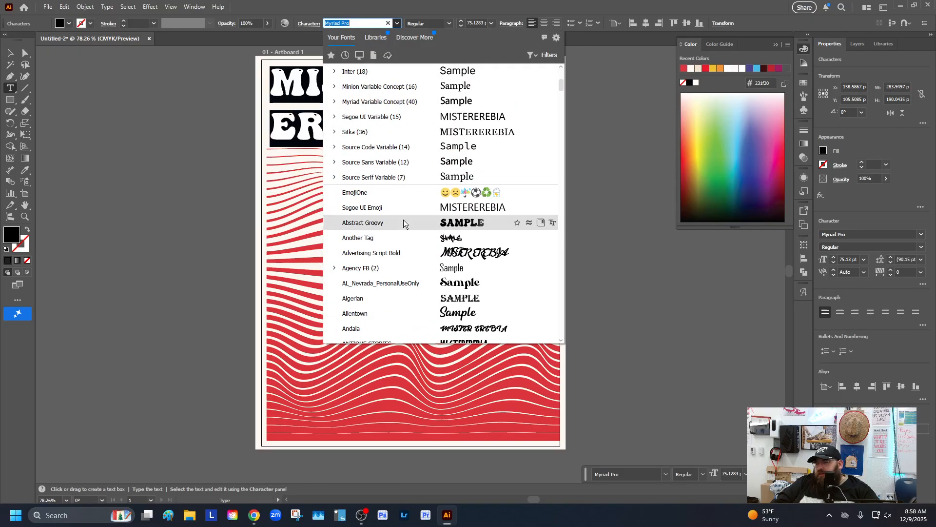
scroll(402, 222, "down", 3)
scroll(396, 218, "down", 2)
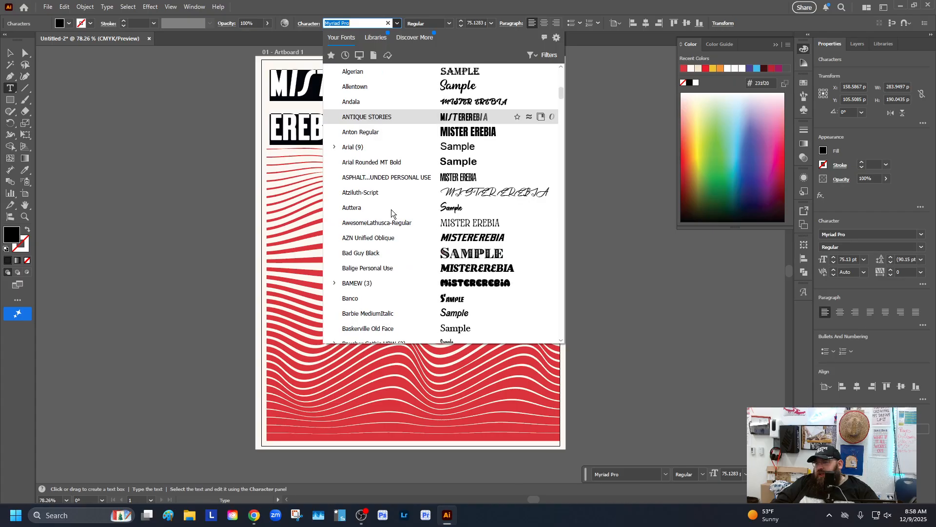
scroll(391, 209, "down", 1)
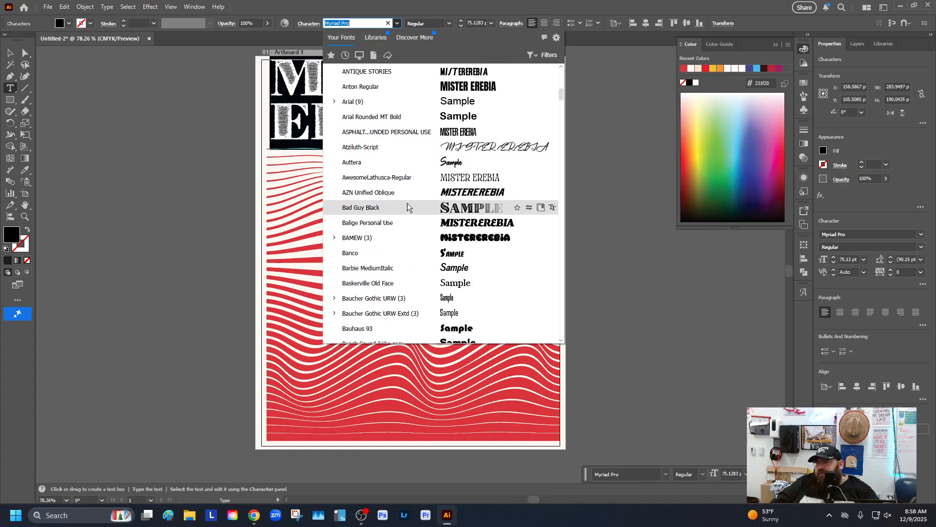
left_click(408, 207)
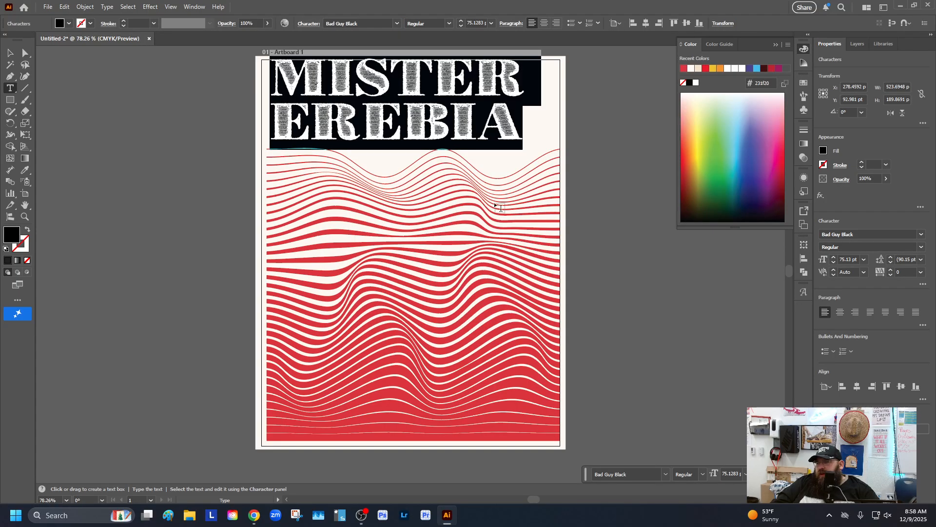
Scale the title down to about 60 pt and reposition it in the artboard's top-left corner
left_click(10, 52)
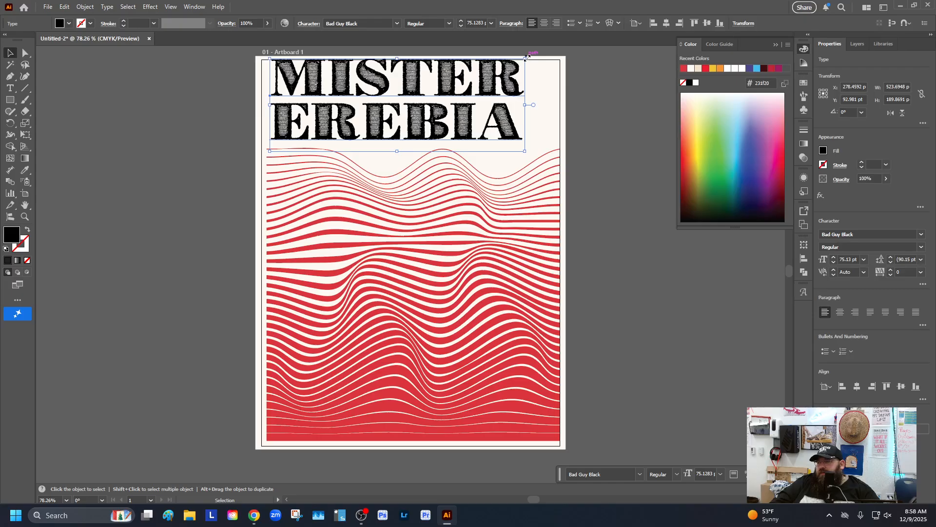
left_click_drag(540, 58, 448, 74)
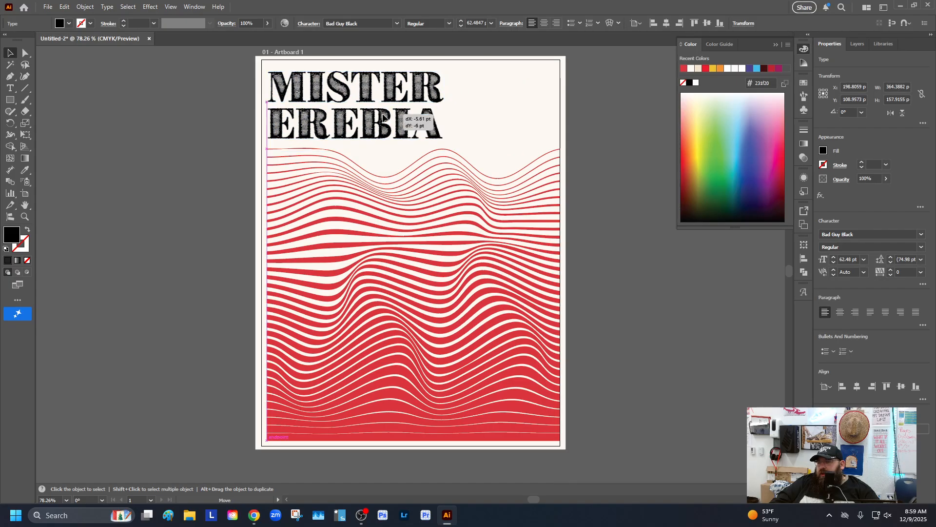
left_click_drag(389, 121, 386, 112)
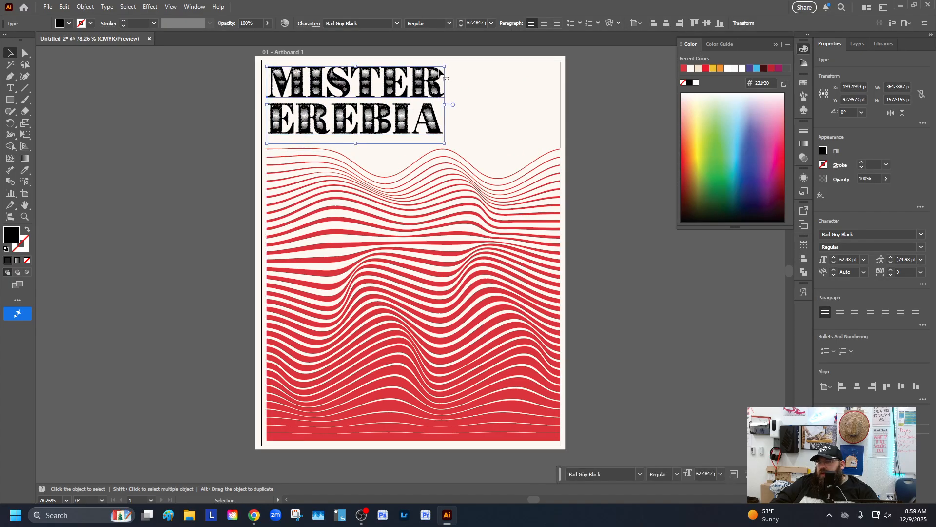
left_click_drag(445, 65, 411, 72)
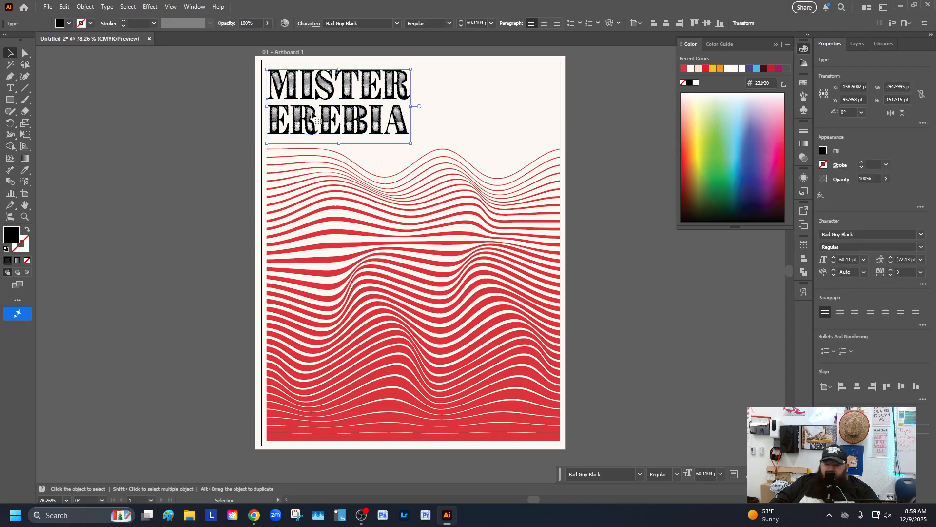
Apply the red stripe colour to the title with the Eyedropper, then deselect everything
key("i")
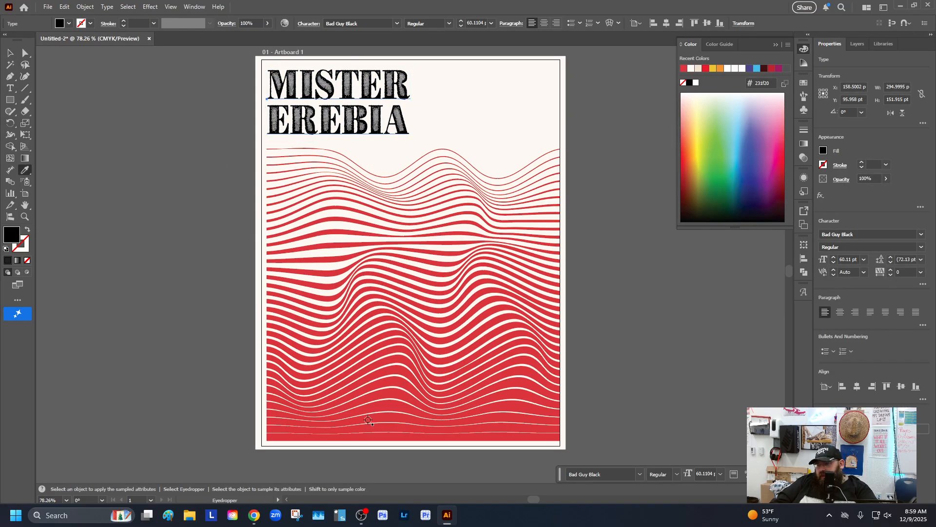
left_click(373, 418)
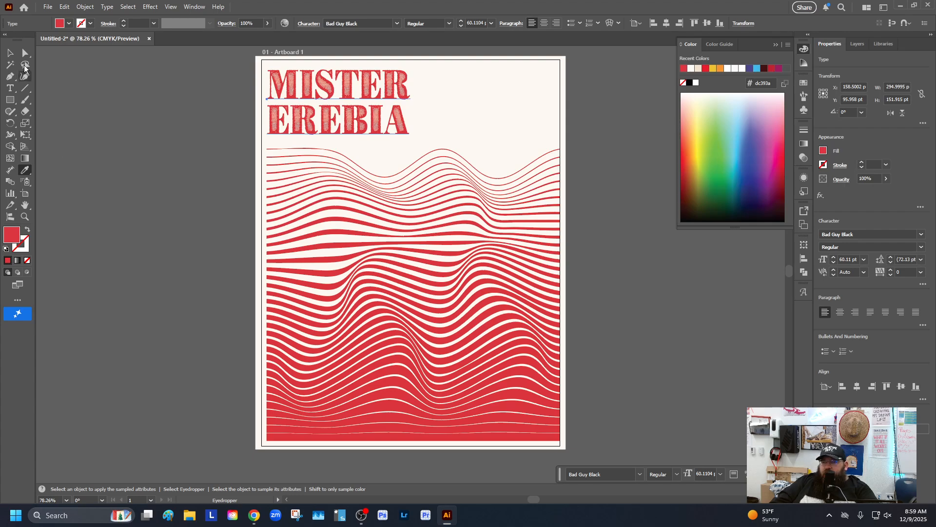
left_click(11, 53)
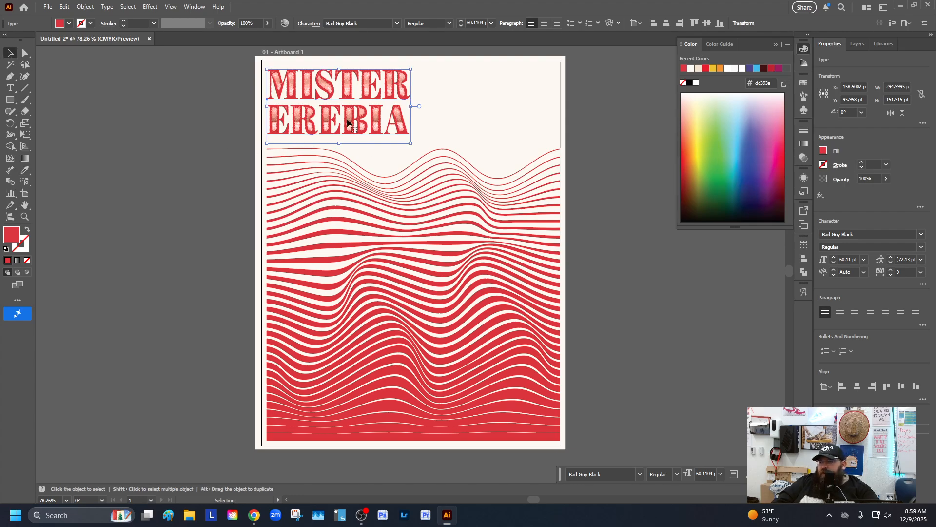
left_click(621, 153)
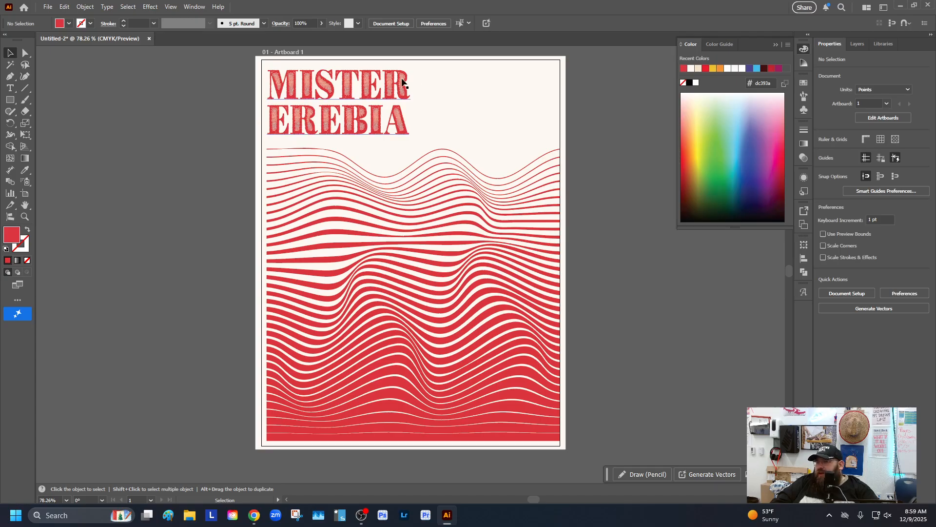
Add a point text object to the right of the title and paste a paragraph of body text into it
left_click(9, 88)
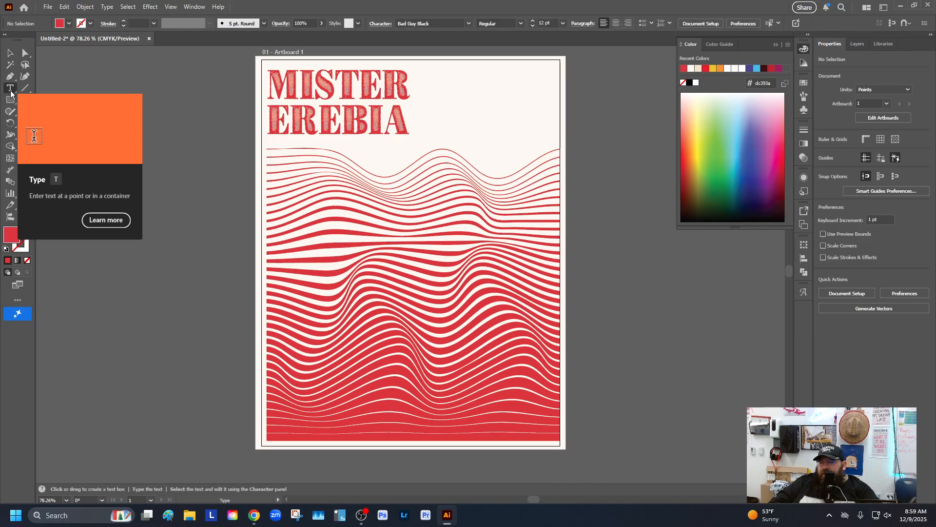
left_click(431, 74)
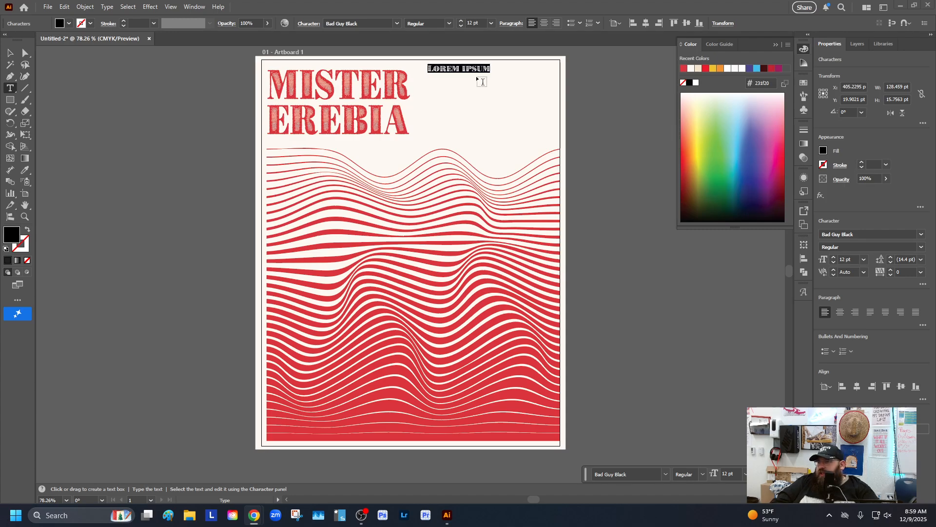
key("ctrl+v")
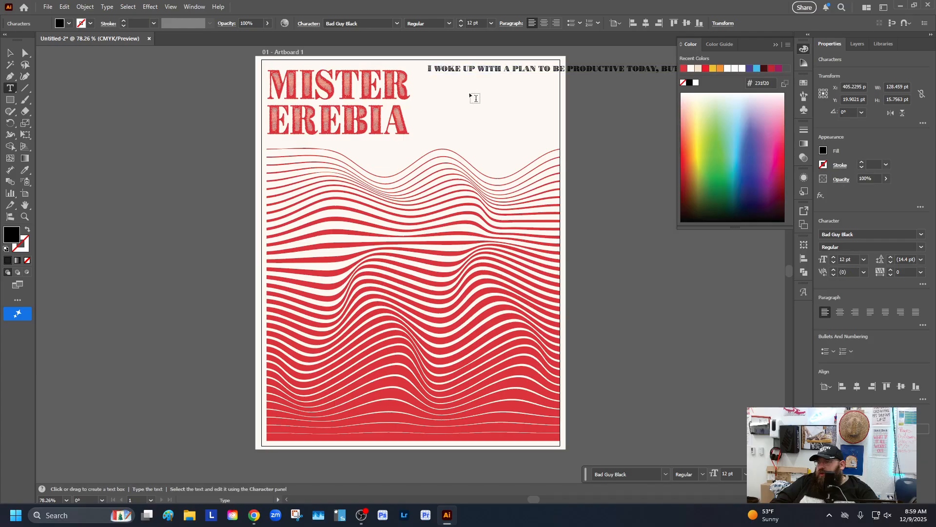
key("Escape")
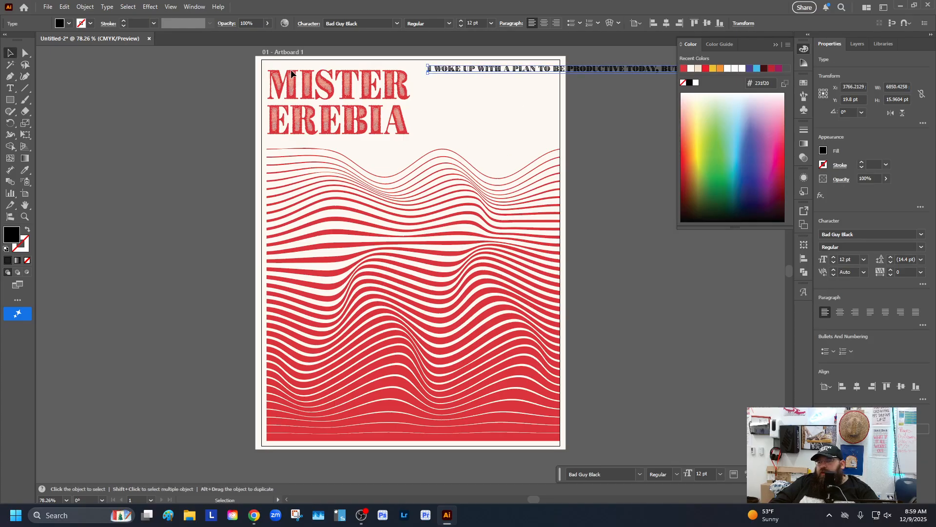
Select all of the pasted body text and set its font to Antonio
double_click(514, 72)
key("ctrl+a")
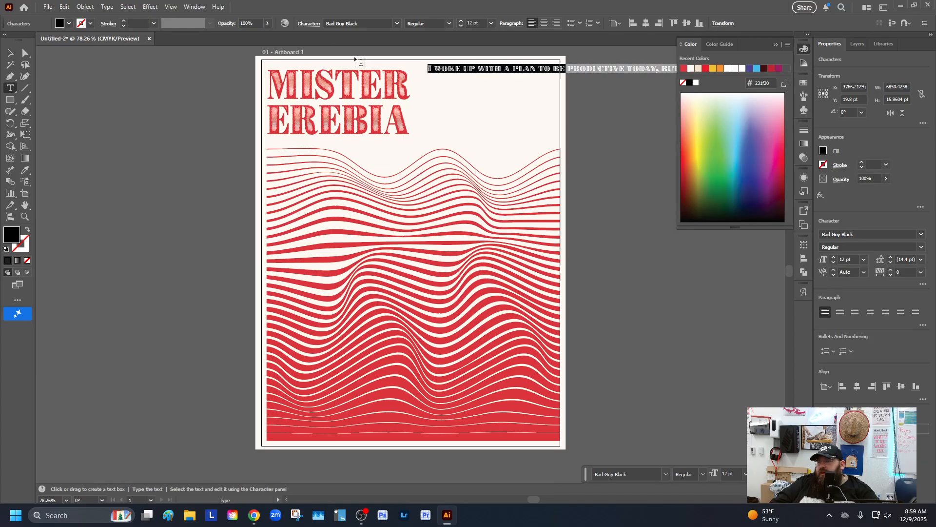
left_click(397, 23)
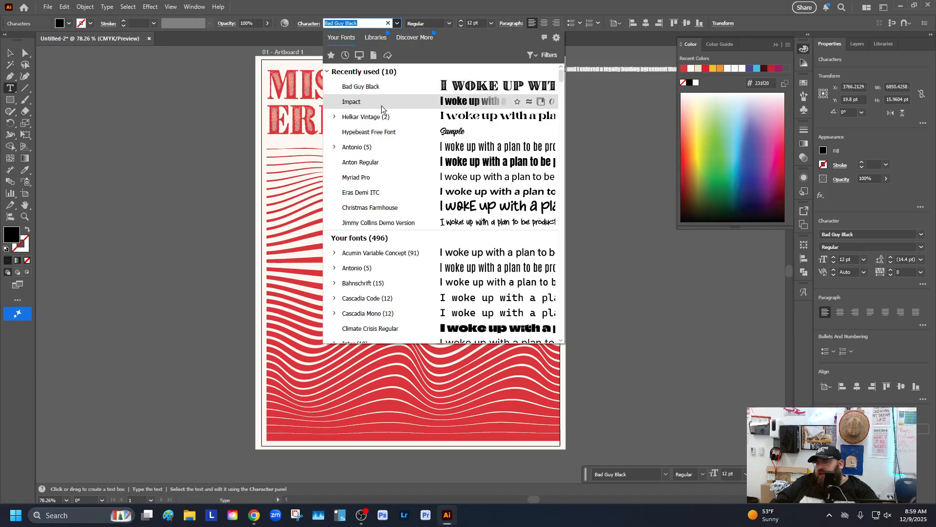
left_click(371, 148)
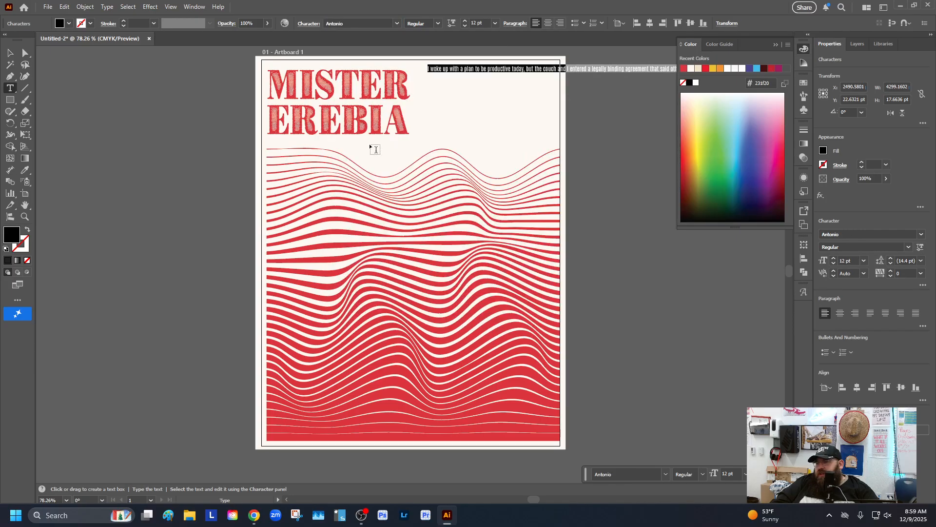
key("Escape")
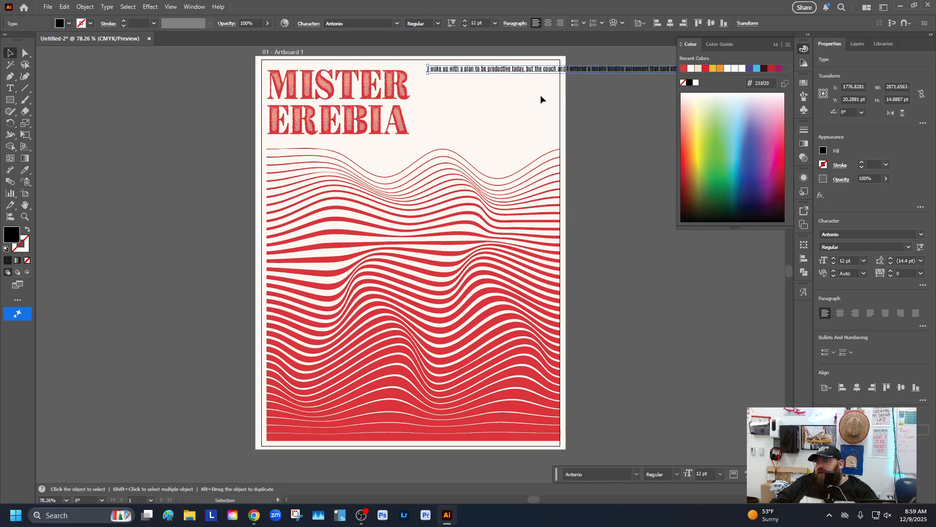
Nudge the body text slightly left and insert line breaks so it wraps into short lines beside the title
left_click_drag(562, 75, 542, 74)
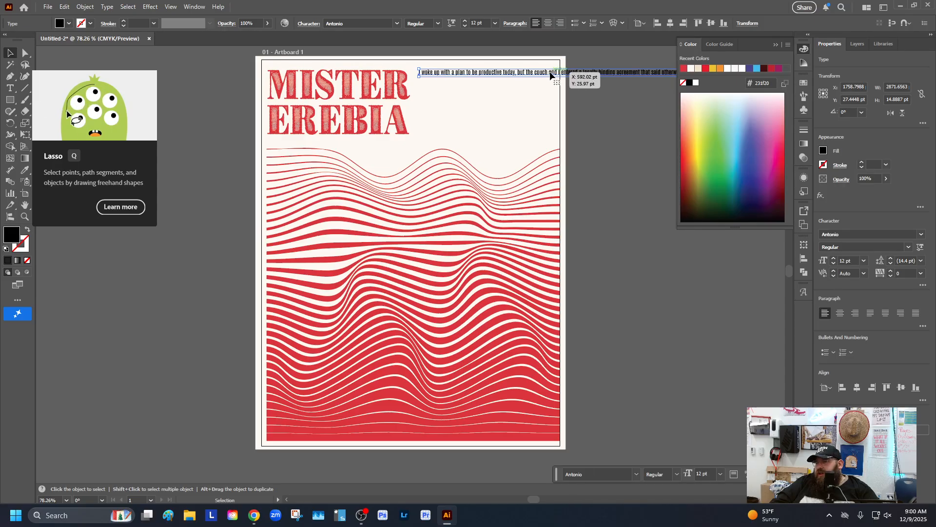
key("t")
left_click(550, 72)
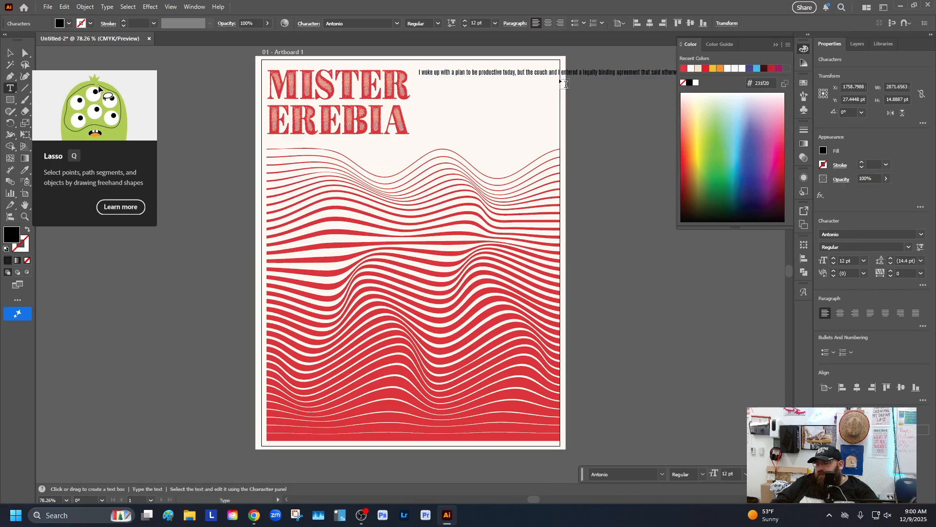
key("Return")
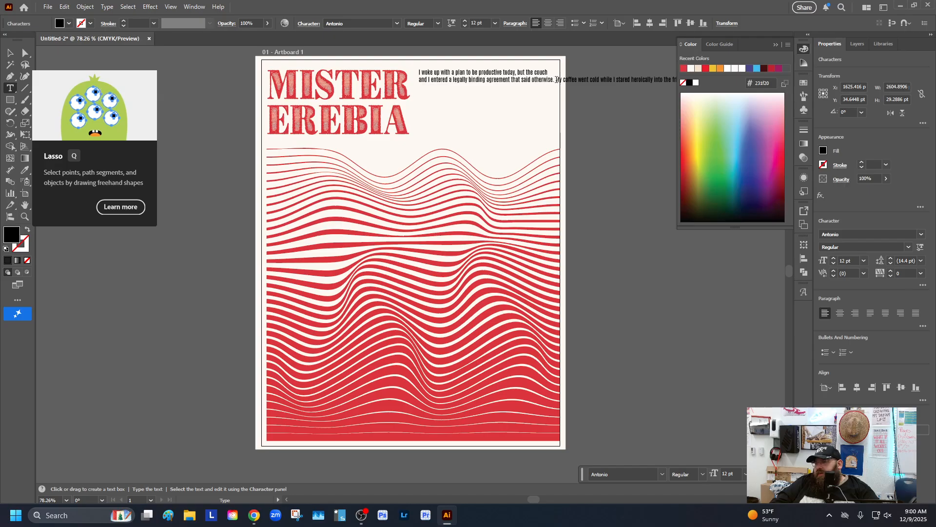
key("Return")
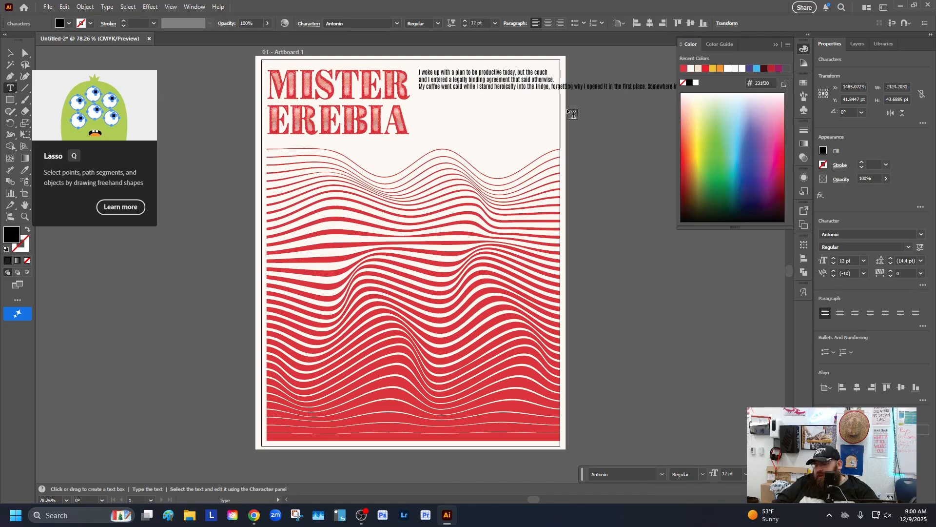
key("Return")
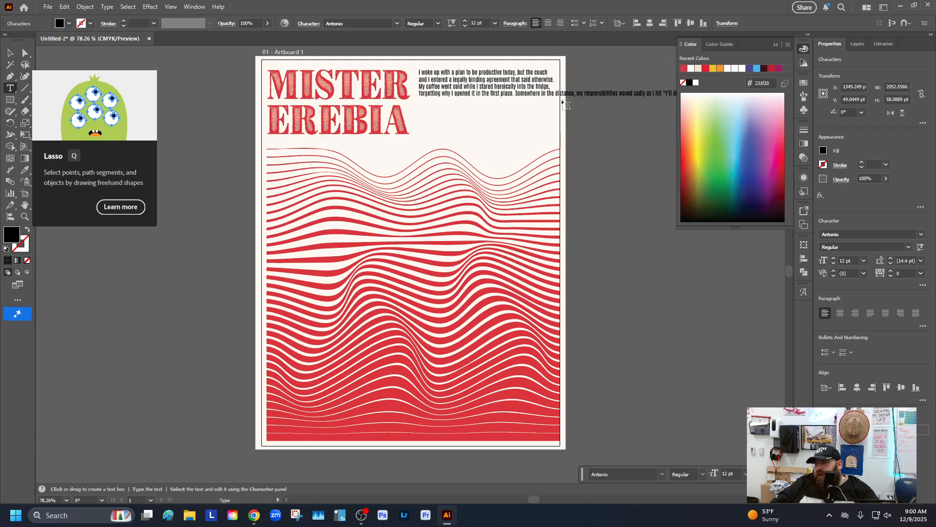
key("Return")
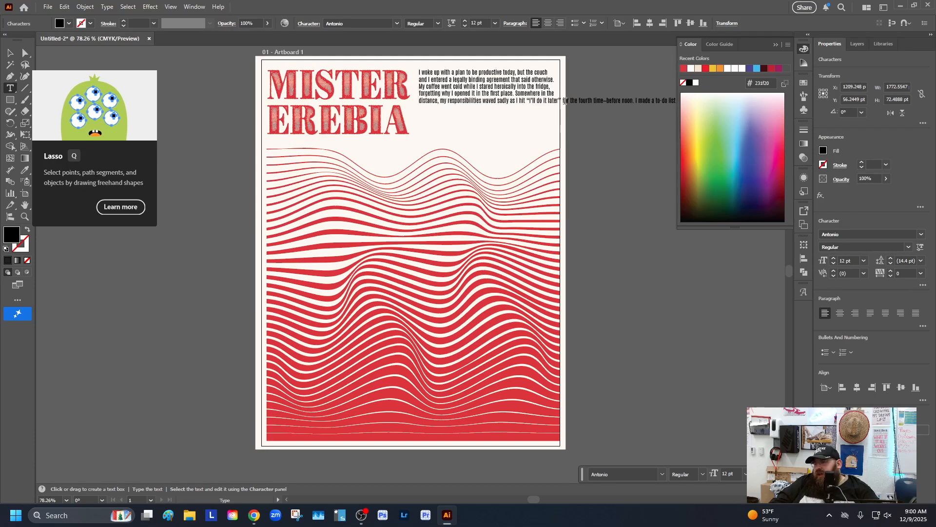
key("Return")
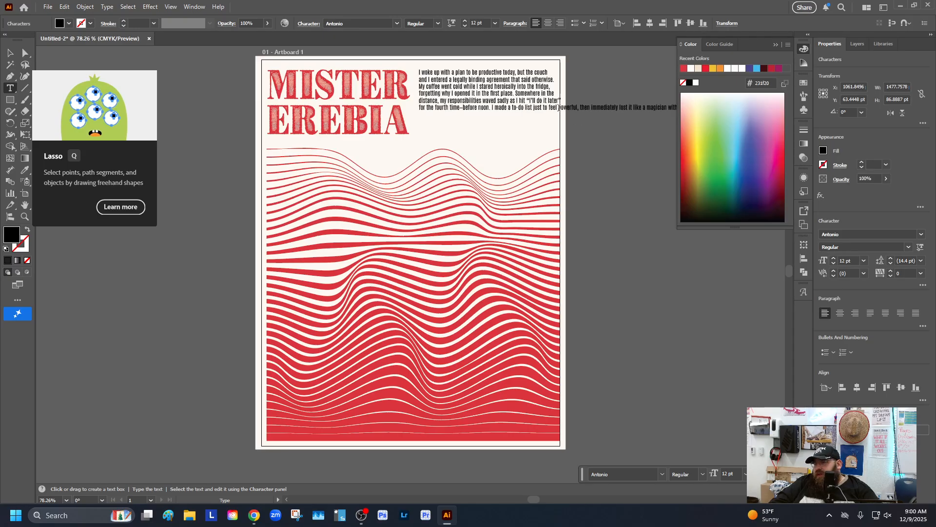
key("Return")
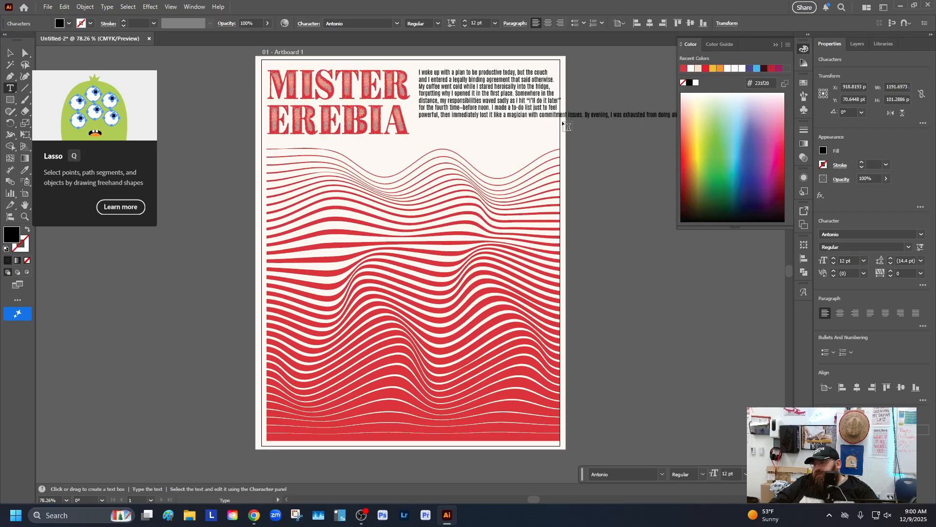
key("Return")
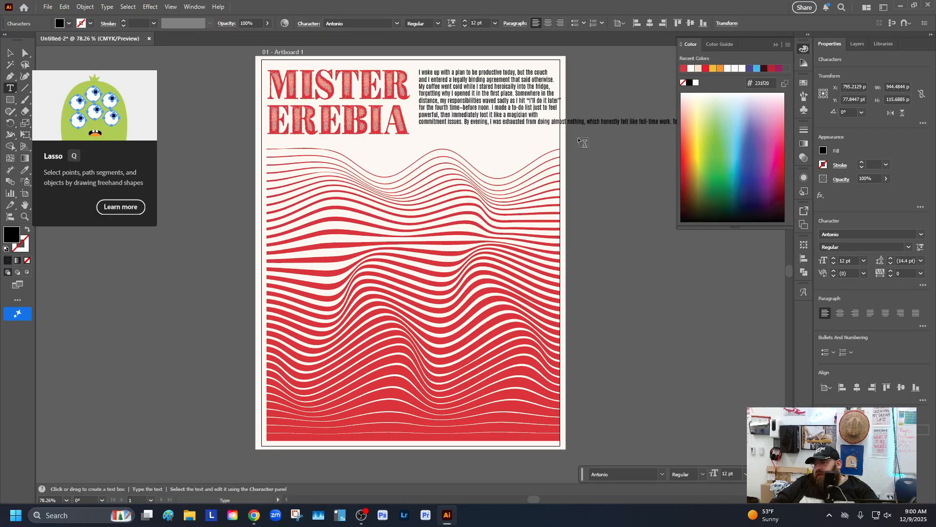
key("Return")
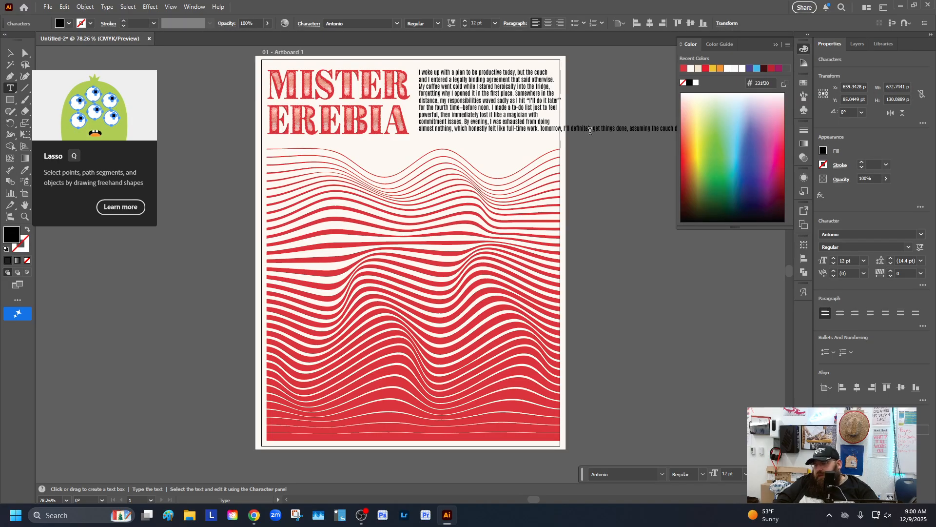
key("Return")
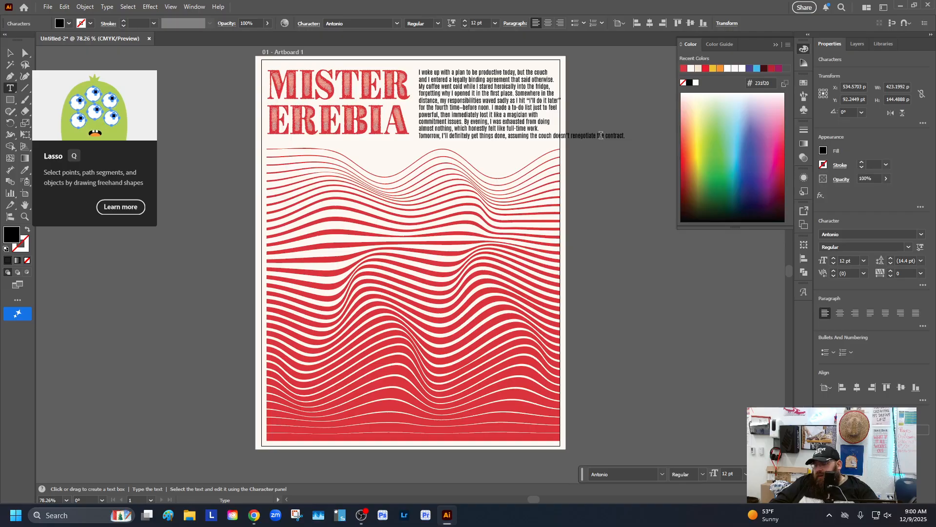
key("Return")
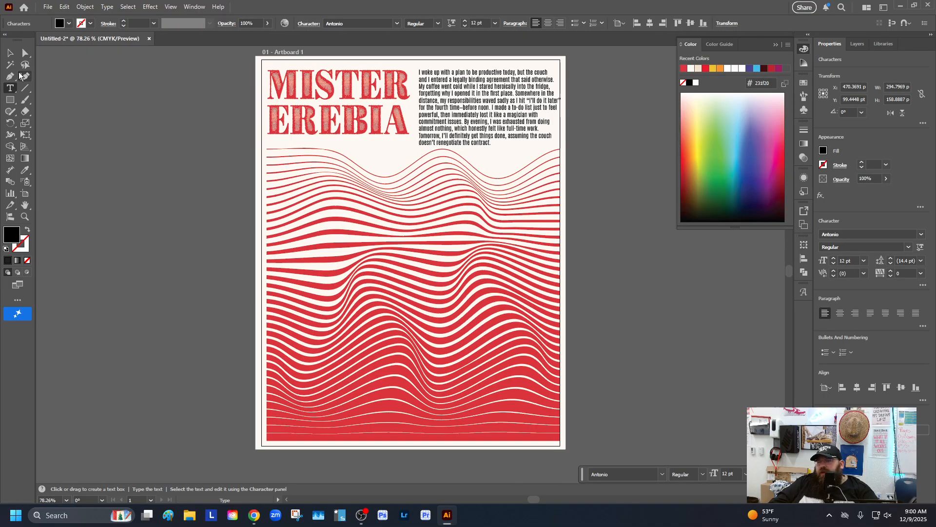
Shift the body text slightly left and scale the title down a little from its corner, then deselect
left_click(10, 53)
left_click_drag(515, 109, 510, 111)
left_click(396, 120)
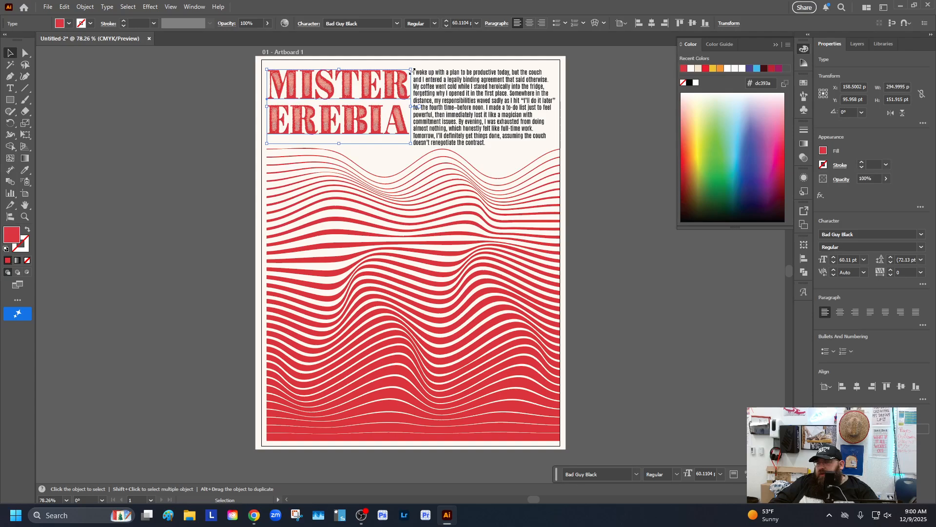
left_click_drag(411, 70, 399, 104)
left_click(223, 107)
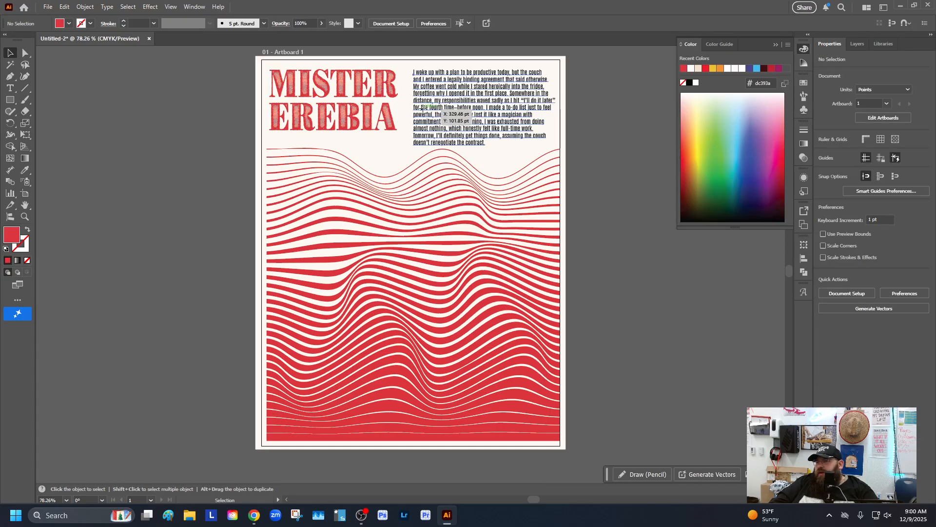
Colour the body text with the red stripe colour using the Eyedropper, then deselect everything
left_click(445, 116)
key("i")
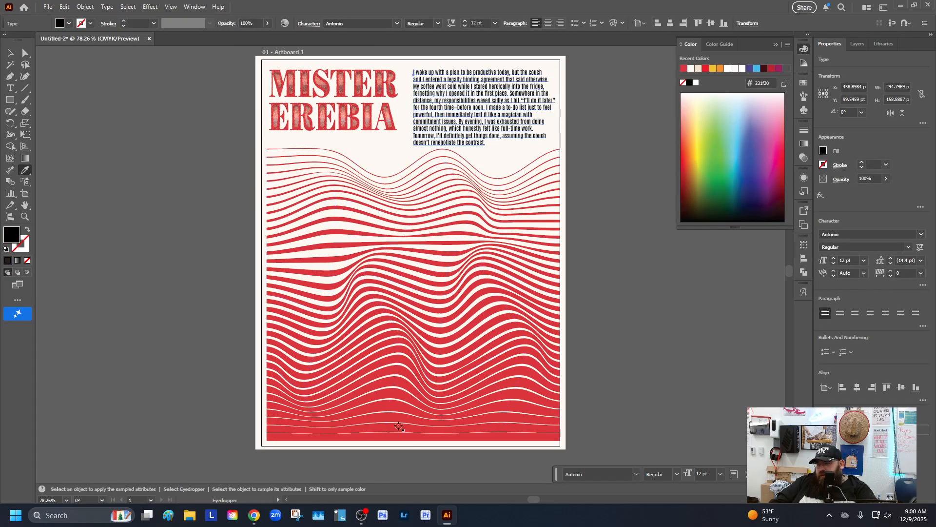
left_click(400, 425)
key("v")
left_click(147, 94)
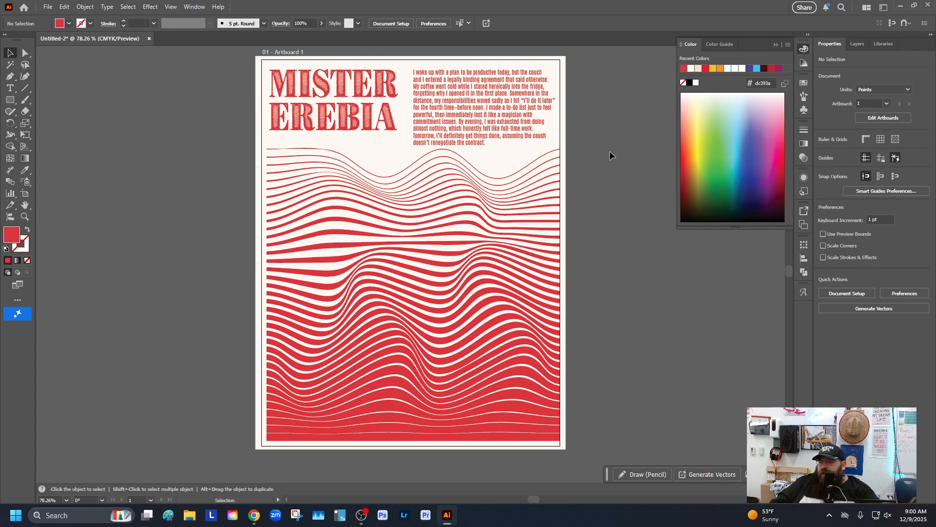
Switch the view to Trim View so only the artboard's contents show
left_click(151, 7)
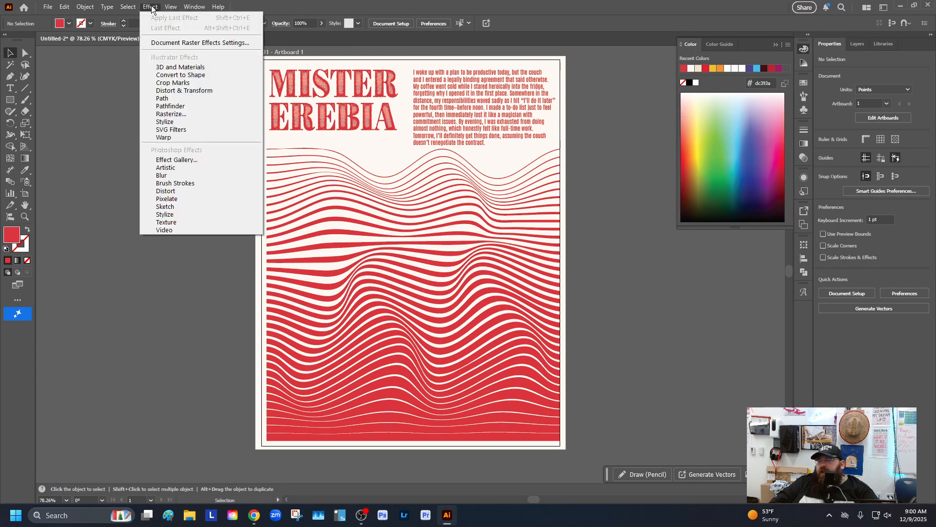
mouse_move(171, 7)
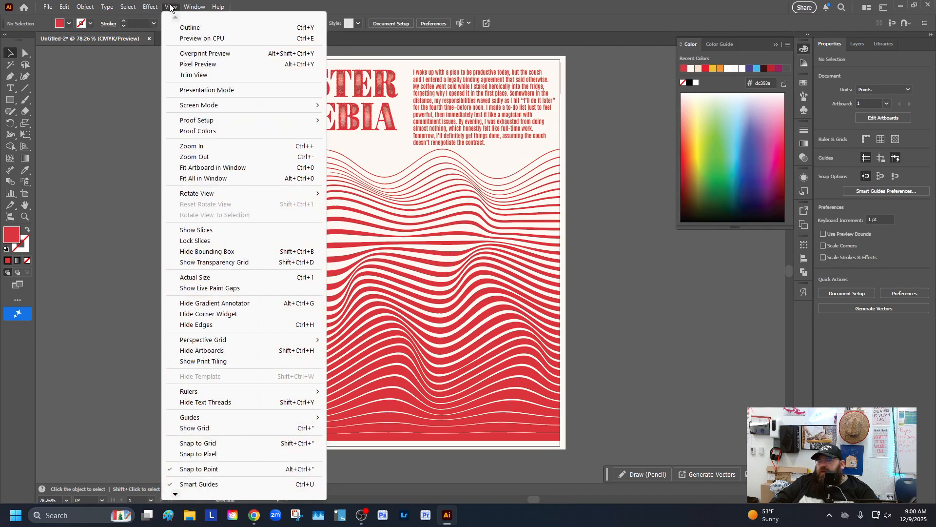
left_click(204, 76)
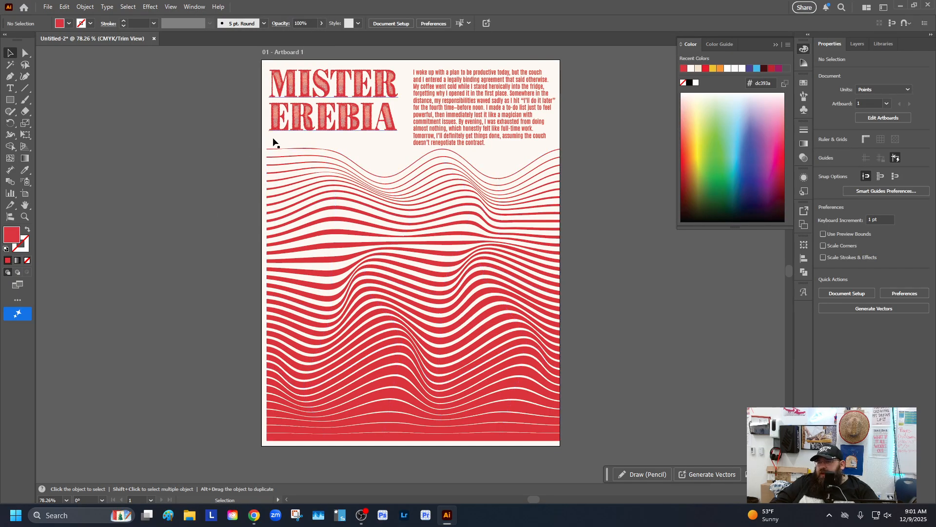
Select the background rectangle through the Layers panel and browse the Texture effects for it
left_click(857, 44)
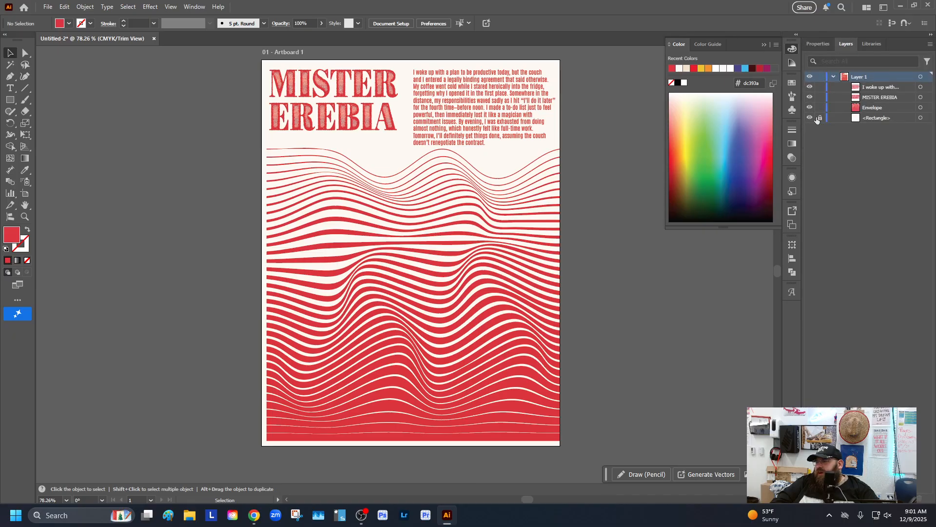
left_click(876, 118)
left_click(921, 118)
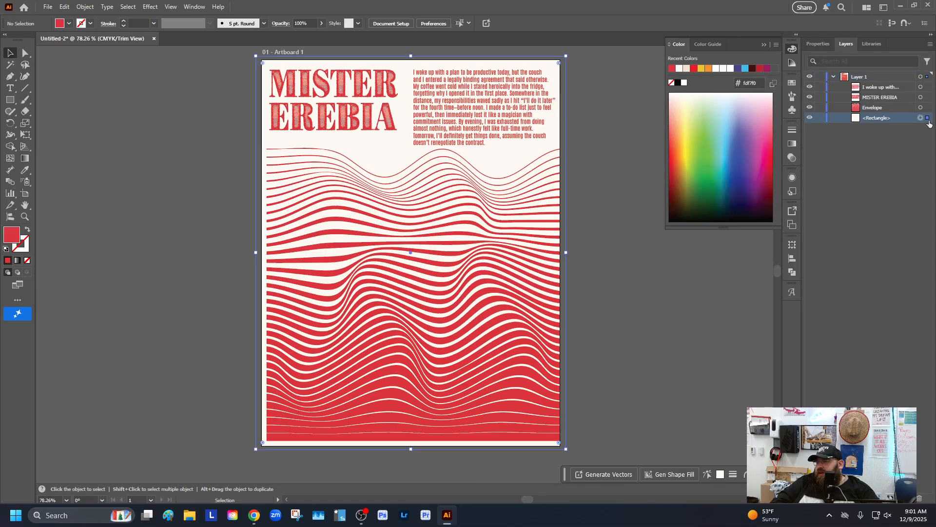
left_click(149, 7)
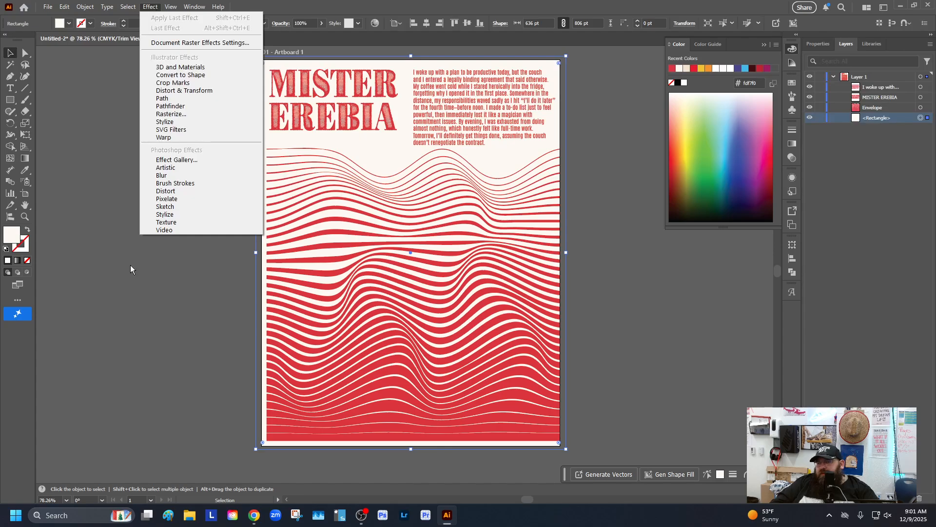
mouse_move(174, 218)
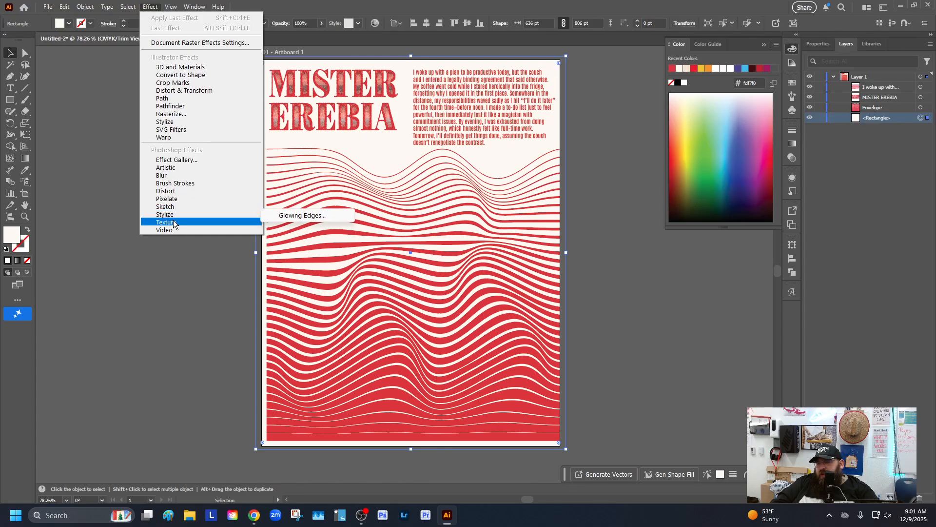
left_click(292, 234)
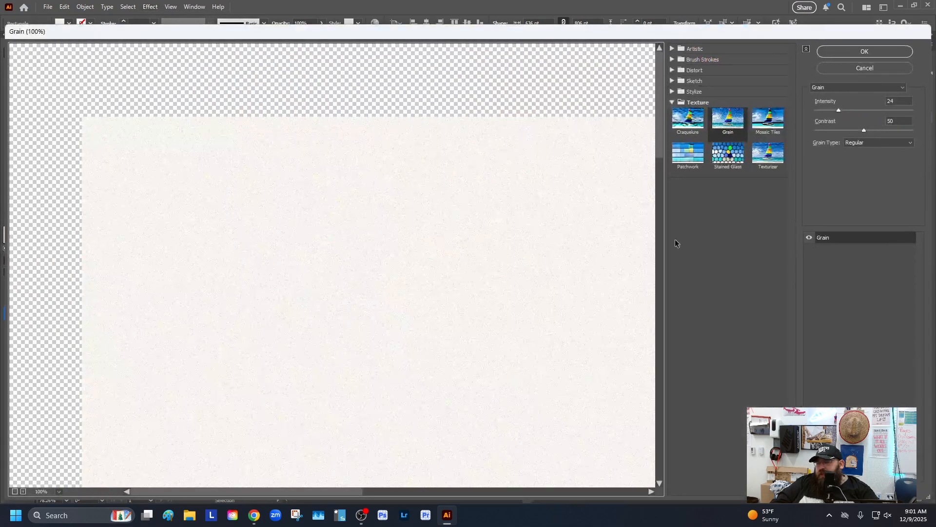
left_click_drag(839, 110, 853, 111)
left_click(862, 52)
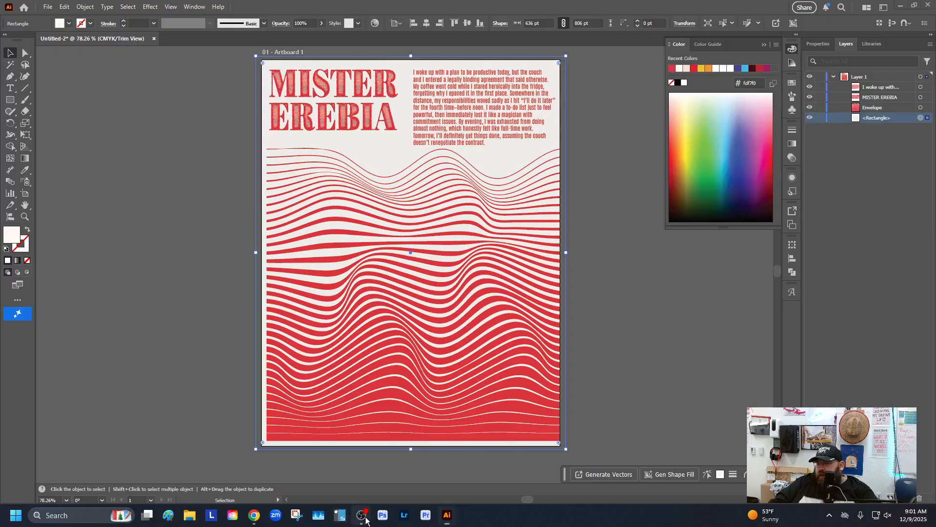
left_click(137, 201)
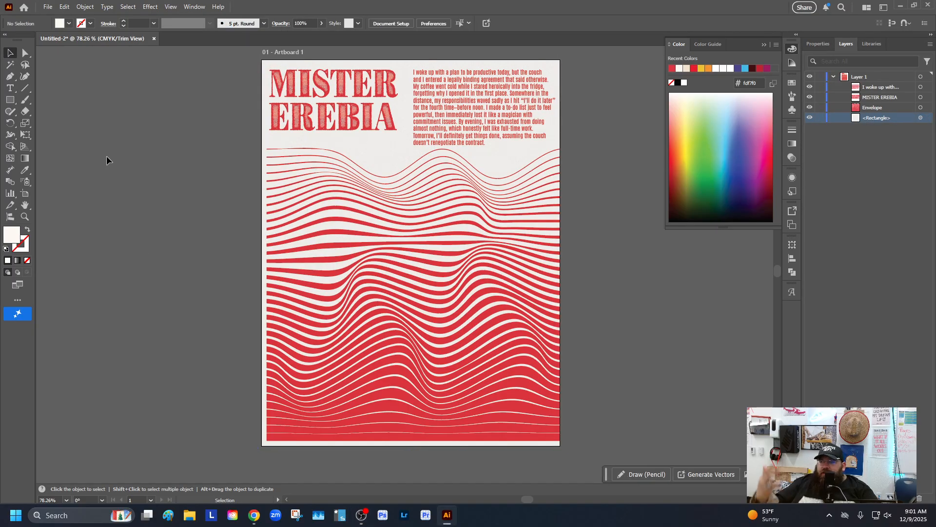